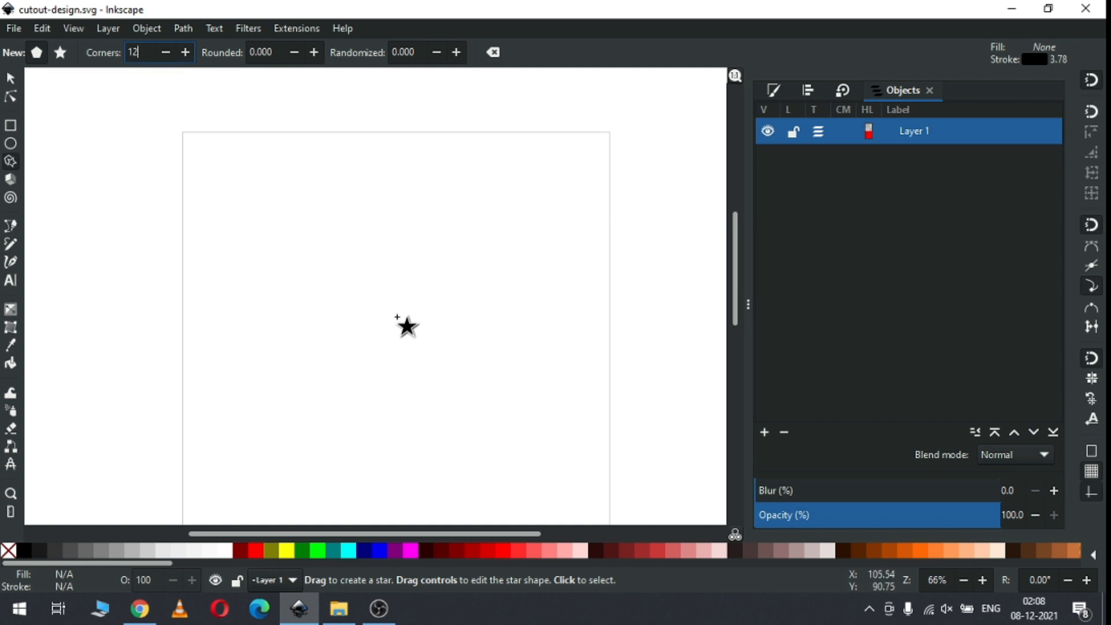
Step: Draw a 12-corner regular polygon about 131 mm wide with a horizontal top edge, horizontally centred on the page
{"action": "mouse_move", "coordinate": [396, 316]}
{"action": "left_mouse_down"}
{"action": "mouse_move", "coordinate": [481, 425]}
{"action": "mouse_move", "coordinate": [531, 423]}
{"action": "left_mouse_up"}
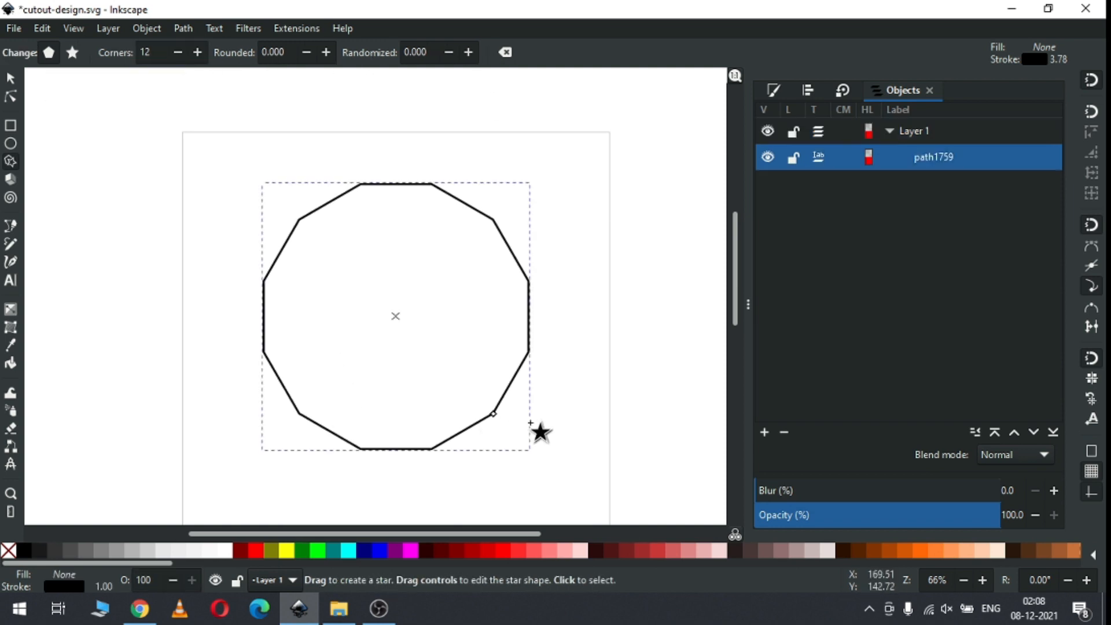
{"action": "left_click", "coordinate": [11, 81]}
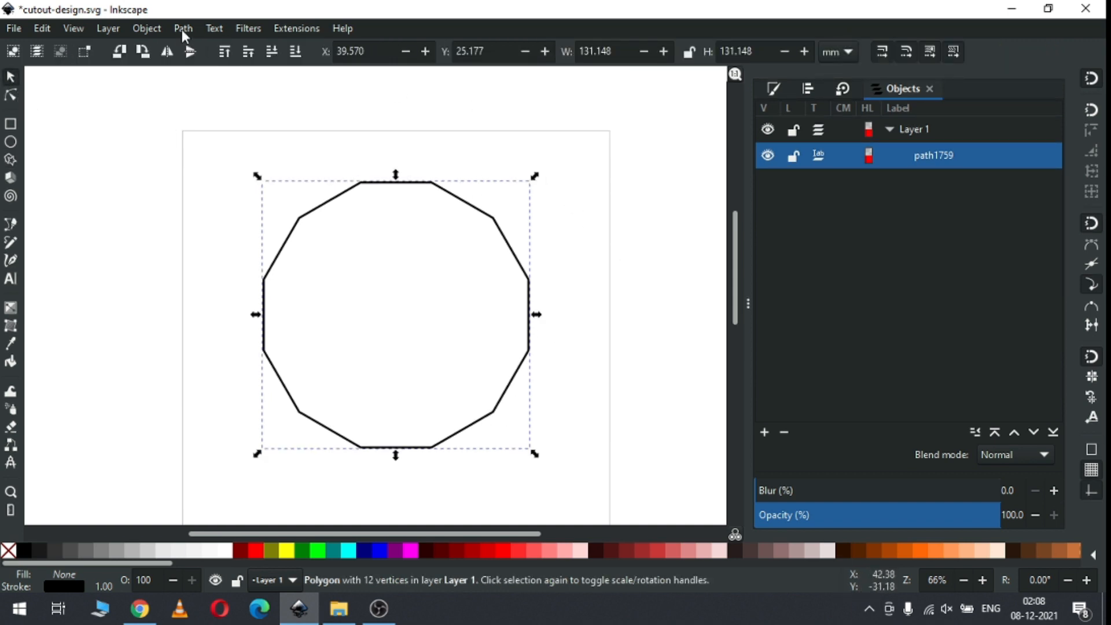
Step: Set the polygon's stroke width to 0.2 mm and save the document
{"action": "left_click", "coordinate": [151, 30]}
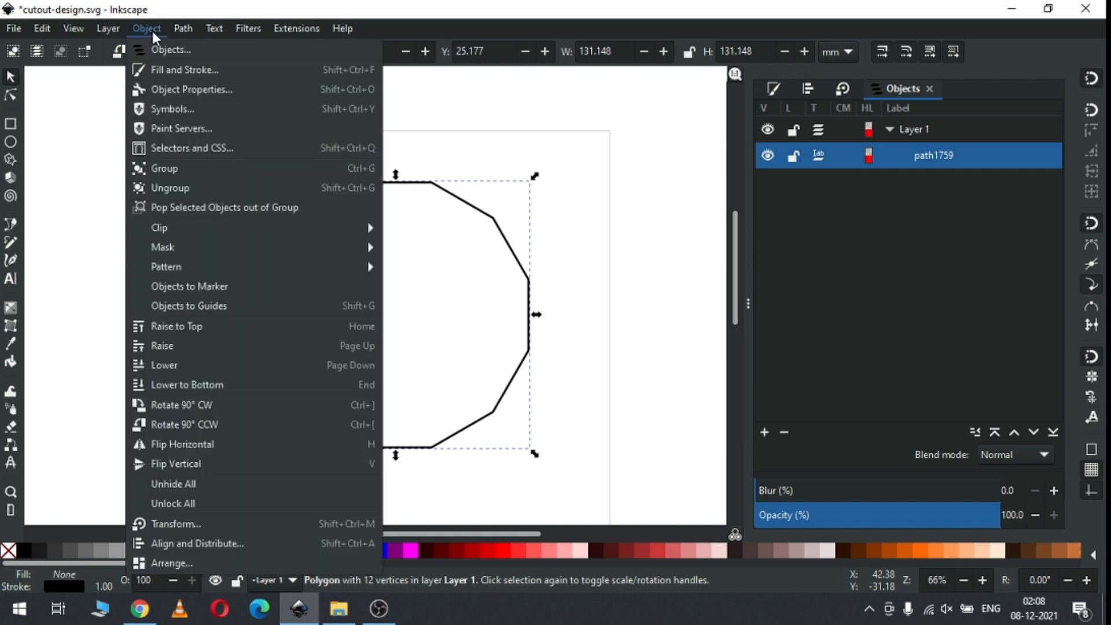
{"action": "left_click", "coordinate": [158, 66]}
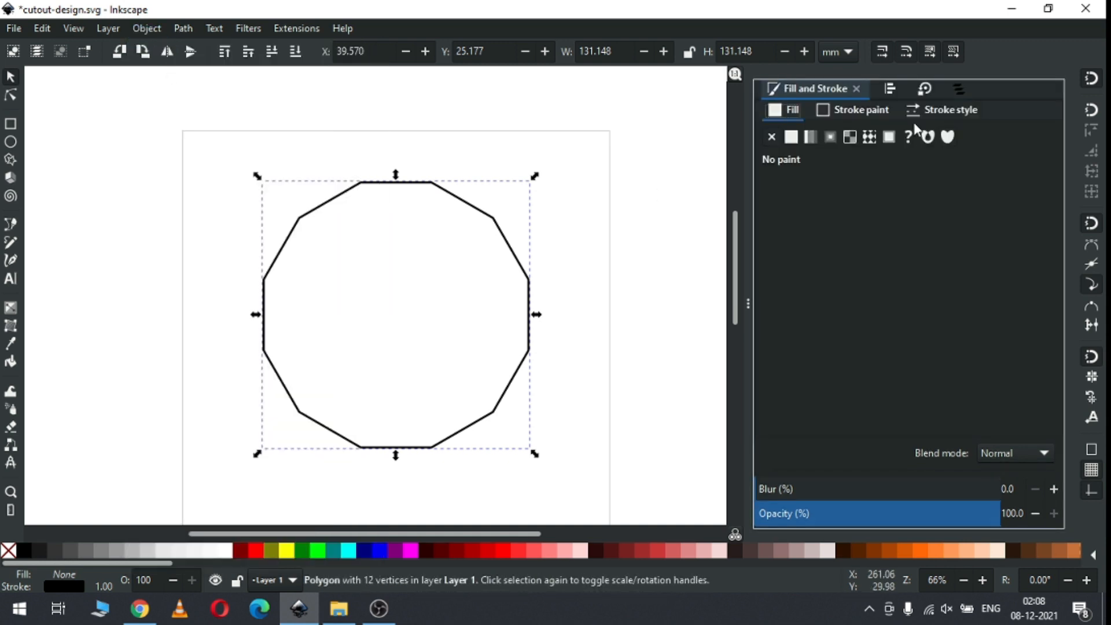
{"action": "left_click", "coordinate": [936, 110]}
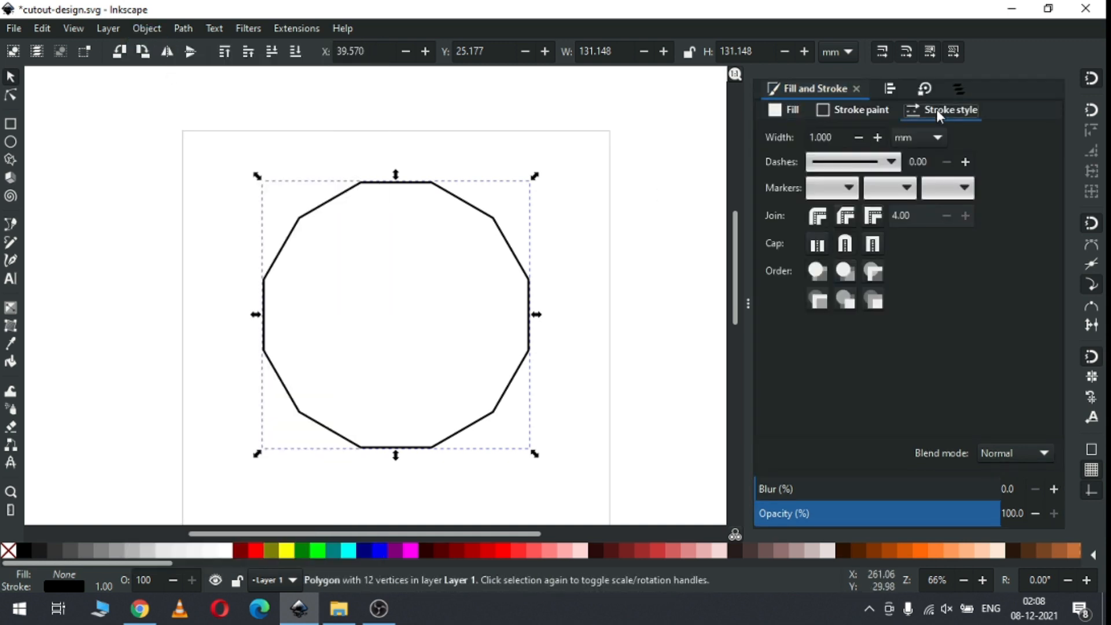
{"action": "left_click", "coordinate": [859, 139]}
{"action": "left_click", "coordinate": [858, 139]}
{"action": "left_click", "coordinate": [859, 139]}
{"action": "left_click", "coordinate": [859, 139]}
{"action": "left_click", "coordinate": [859, 139]}
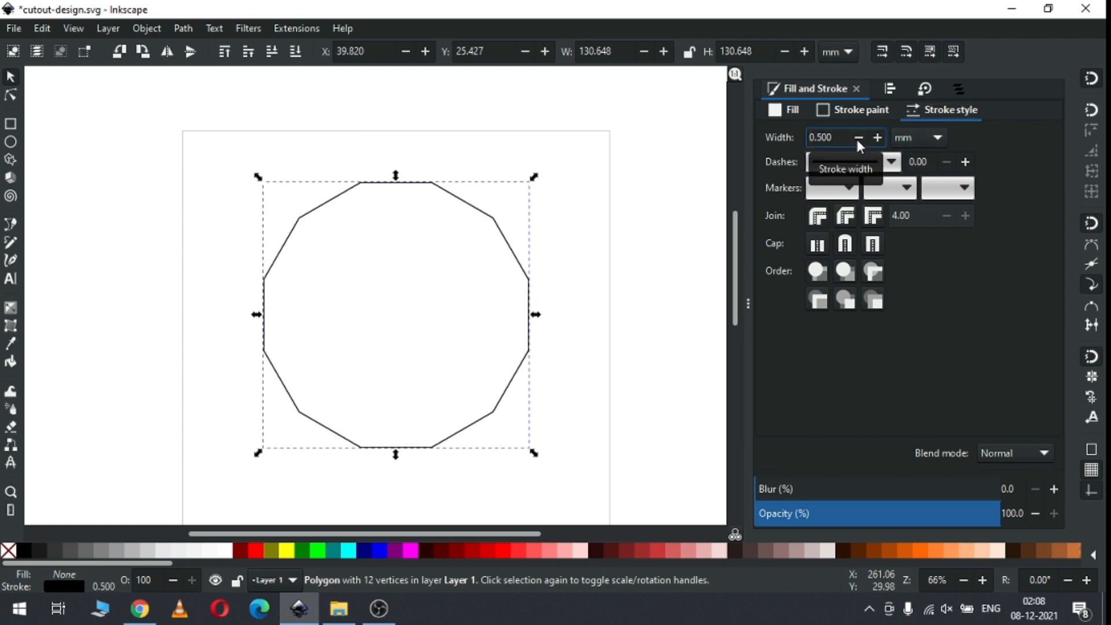
{"action": "left_click", "coordinate": [859, 139]}
{"action": "left_click", "coordinate": [859, 139]}
{"action": "left_click", "coordinate": [859, 139]}
{"action": "left_click", "coordinate": [859, 139]}
{"action": "left_click", "coordinate": [859, 139]}
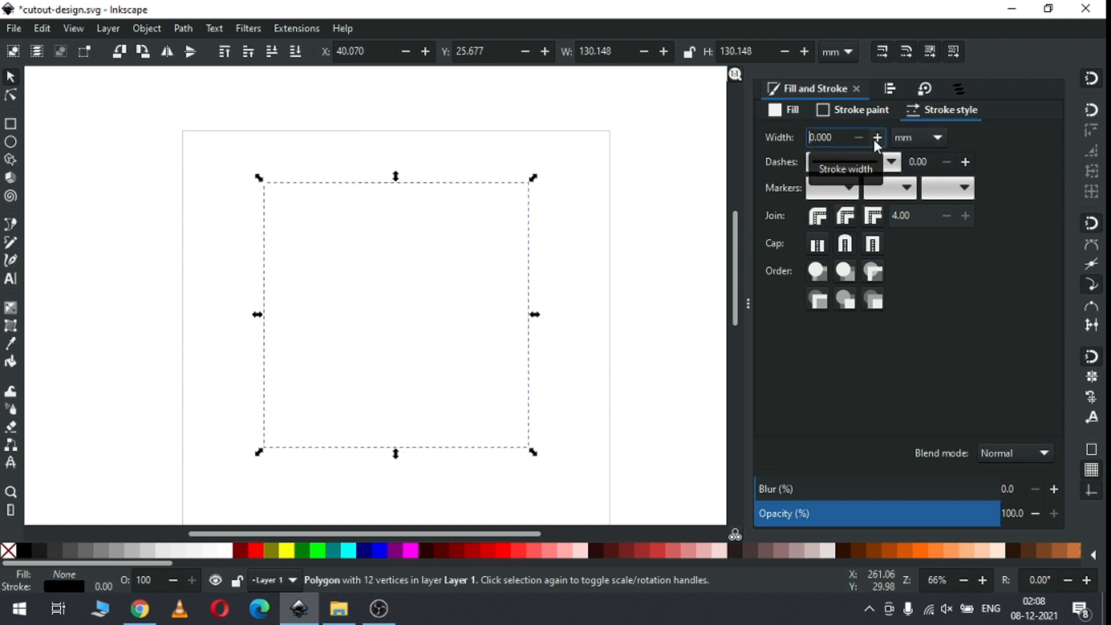
{"action": "left_click", "coordinate": [878, 138]}
{"action": "left_click", "coordinate": [878, 138]}
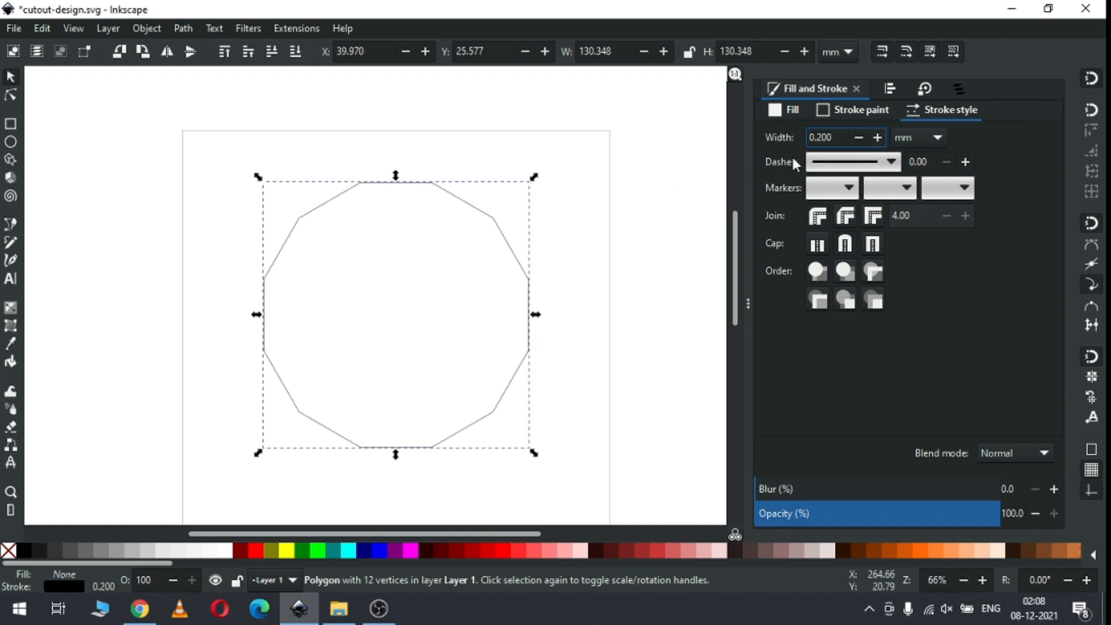
{"action": "left_click", "coordinate": [136, 162]}
{"action": "key", "text": "ctrl+s"}
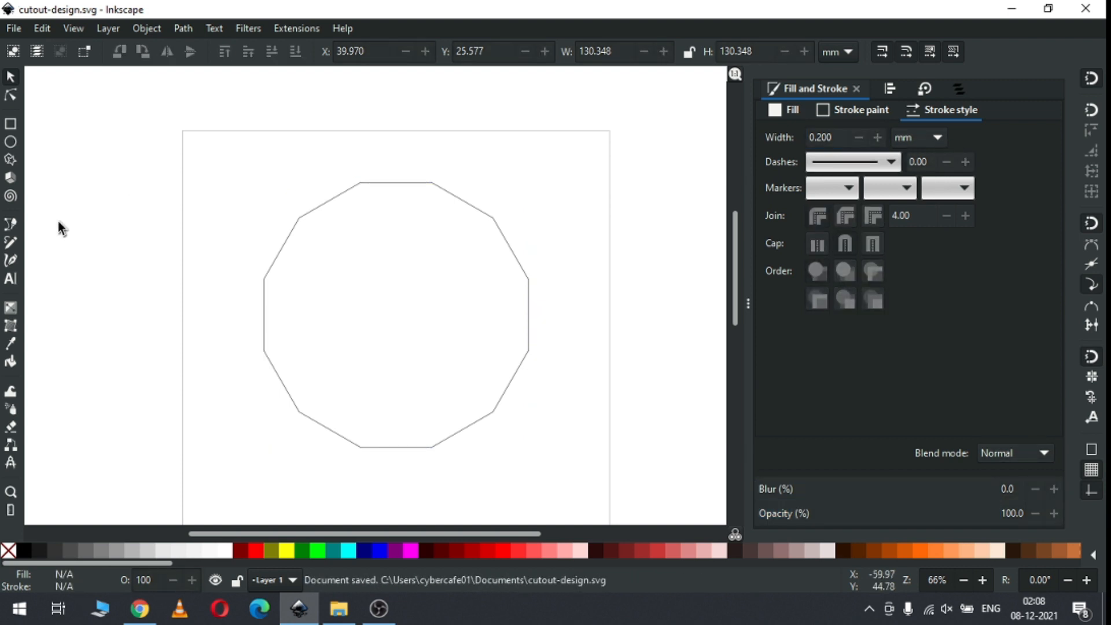
Step: Draw a square about 31 mm wide inside the polygon, in its upper-left area
{"action": "left_click", "coordinate": [11, 126]}
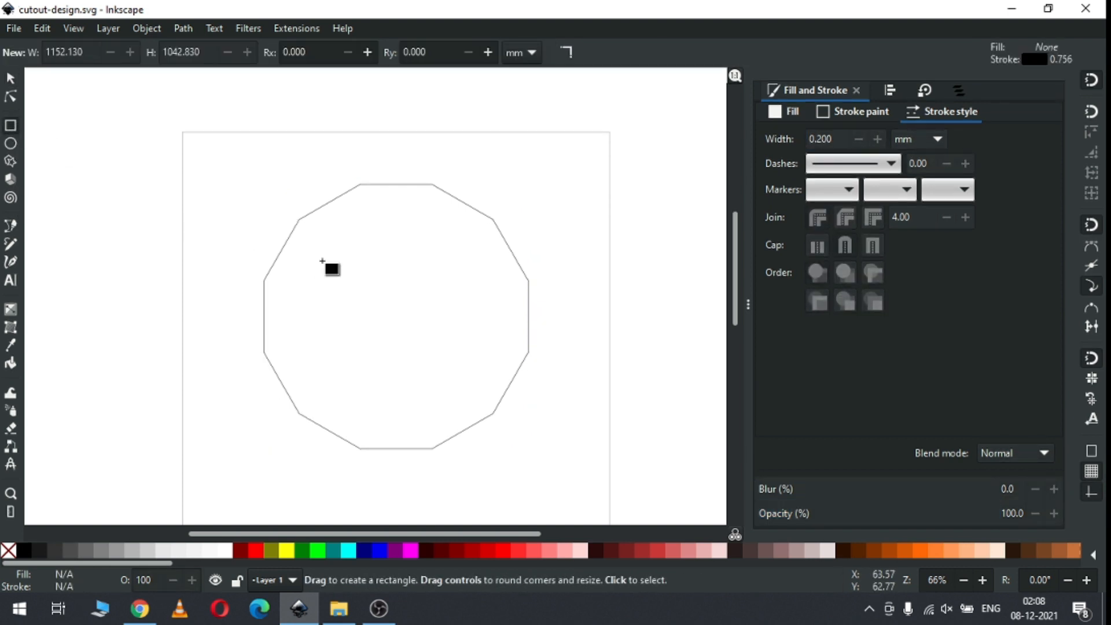
{"action": "left_click_drag", "start_coordinate": [324, 244], "coordinate": [388, 308]}
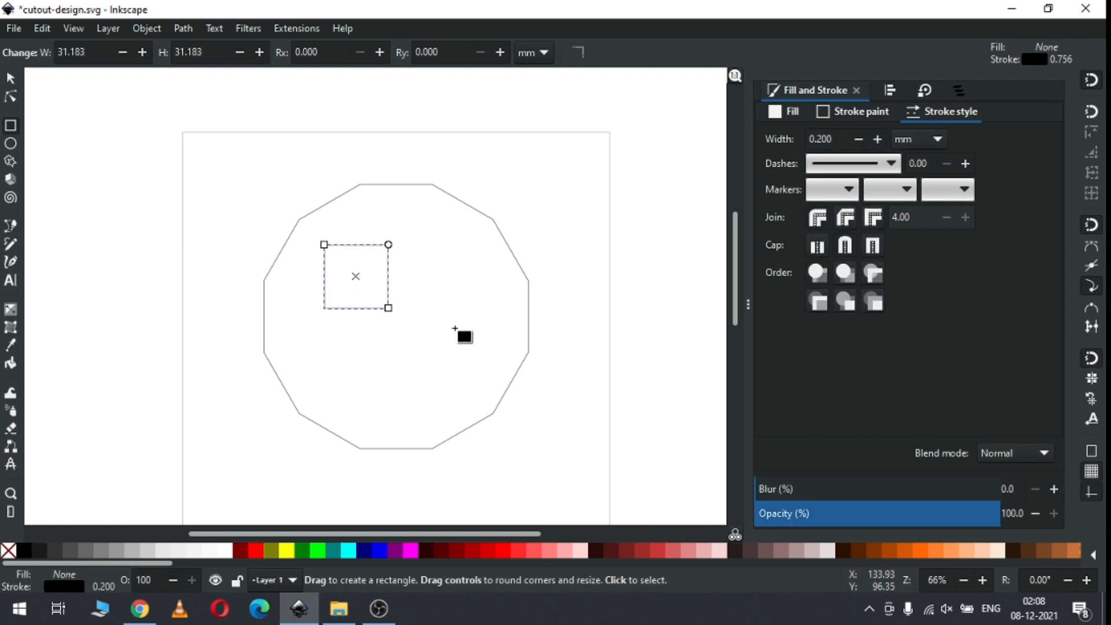
{"action": "left_click", "coordinate": [10, 78]}
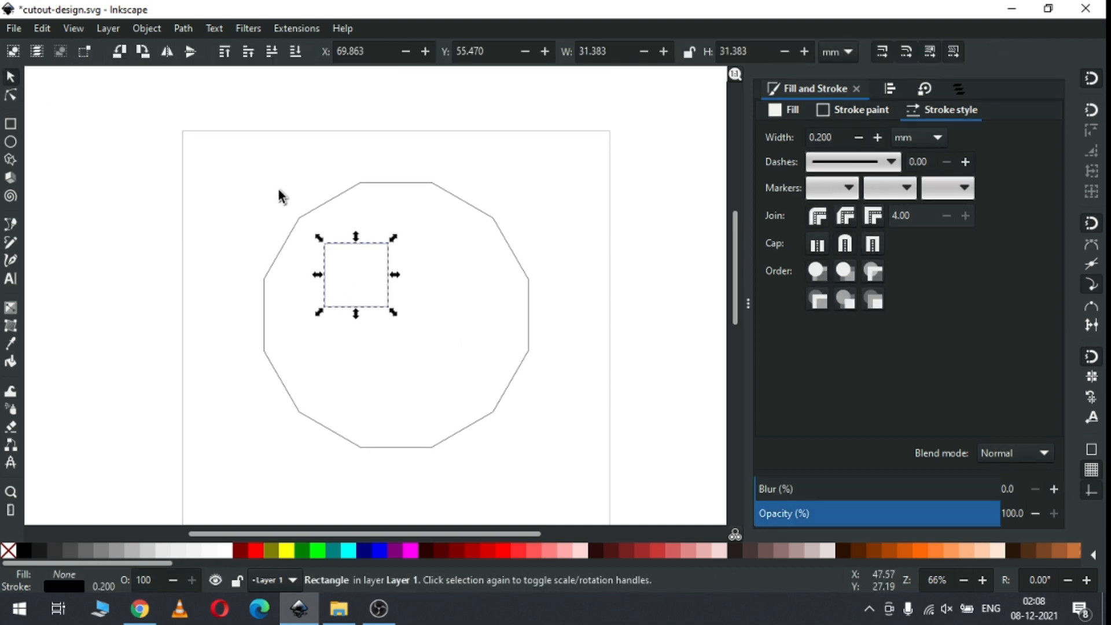
Step: Fill the square with dark red and remove its stroke paint
{"action": "left_click", "coordinate": [243, 549]}
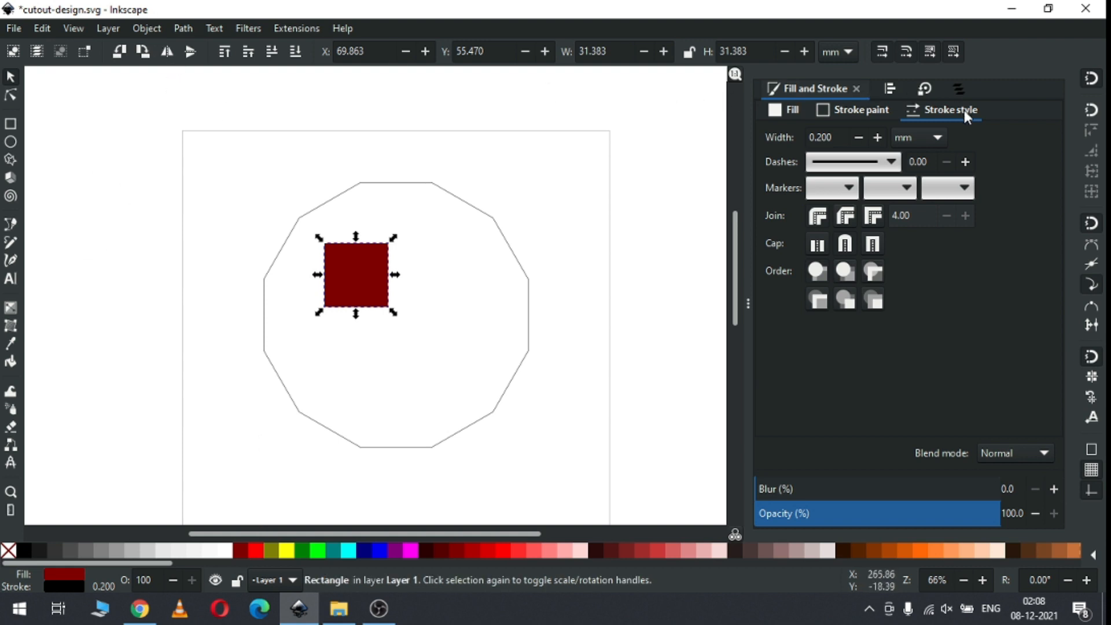
{"action": "left_click", "coordinate": [856, 109]}
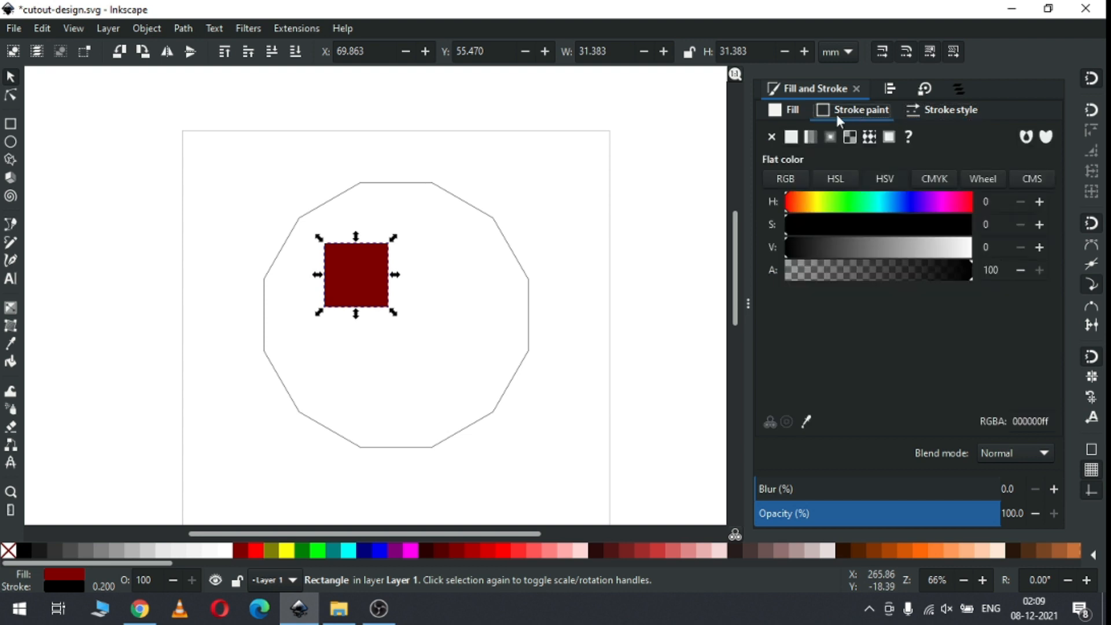
{"action": "left_click", "coordinate": [772, 138]}
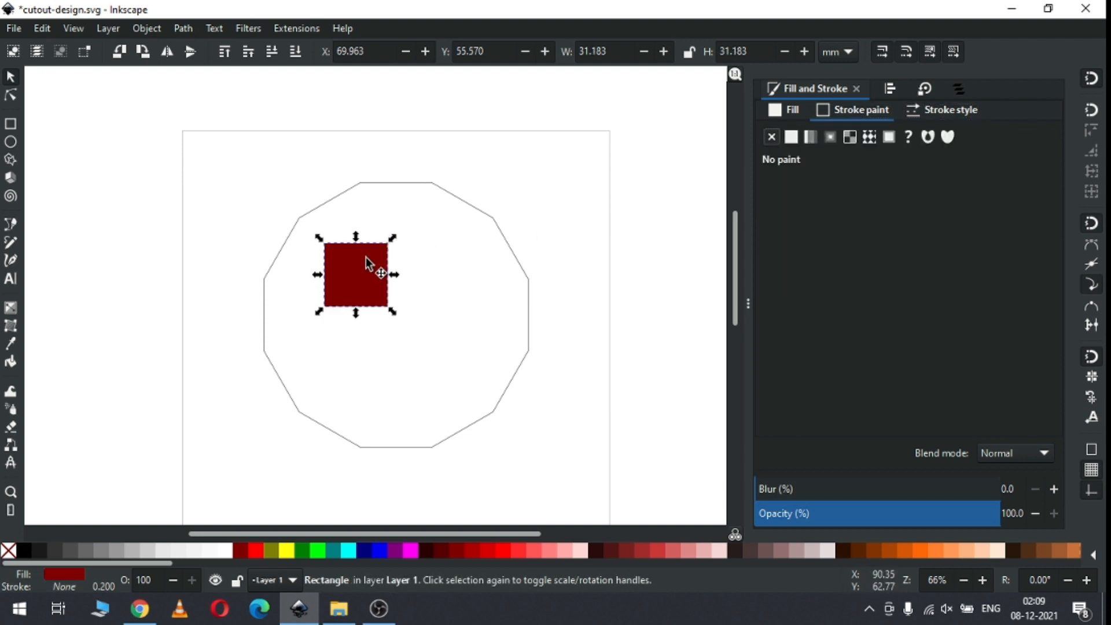
Step: Convert the dark red square to a path and move it beneath the middle of the polygon's top edge
{"action": "left_click", "coordinate": [183, 29]}
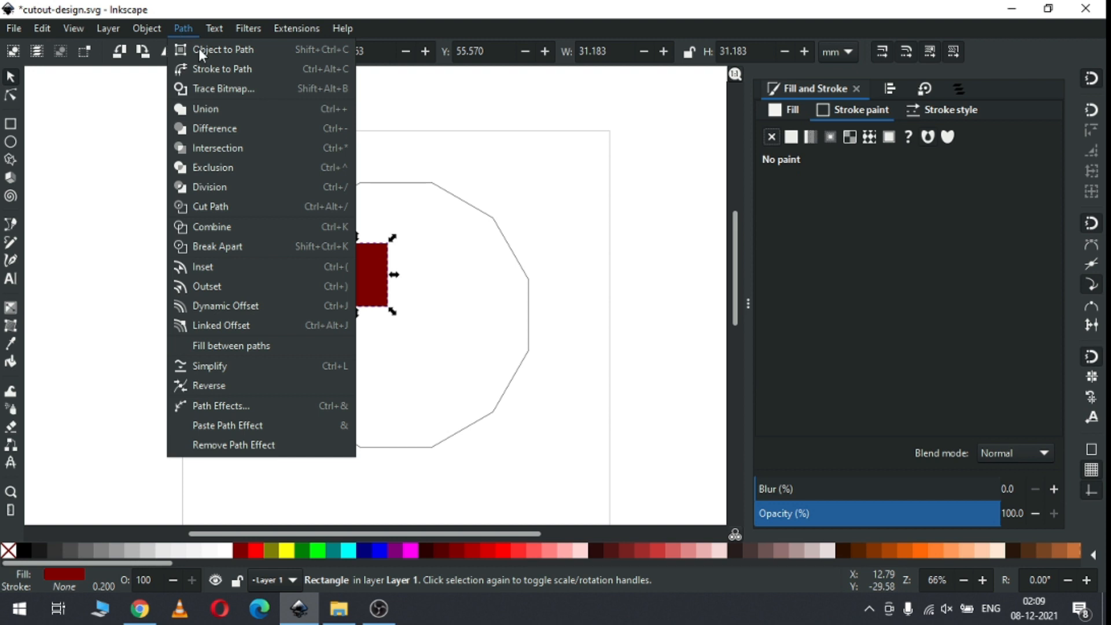
{"action": "left_click", "coordinate": [249, 53]}
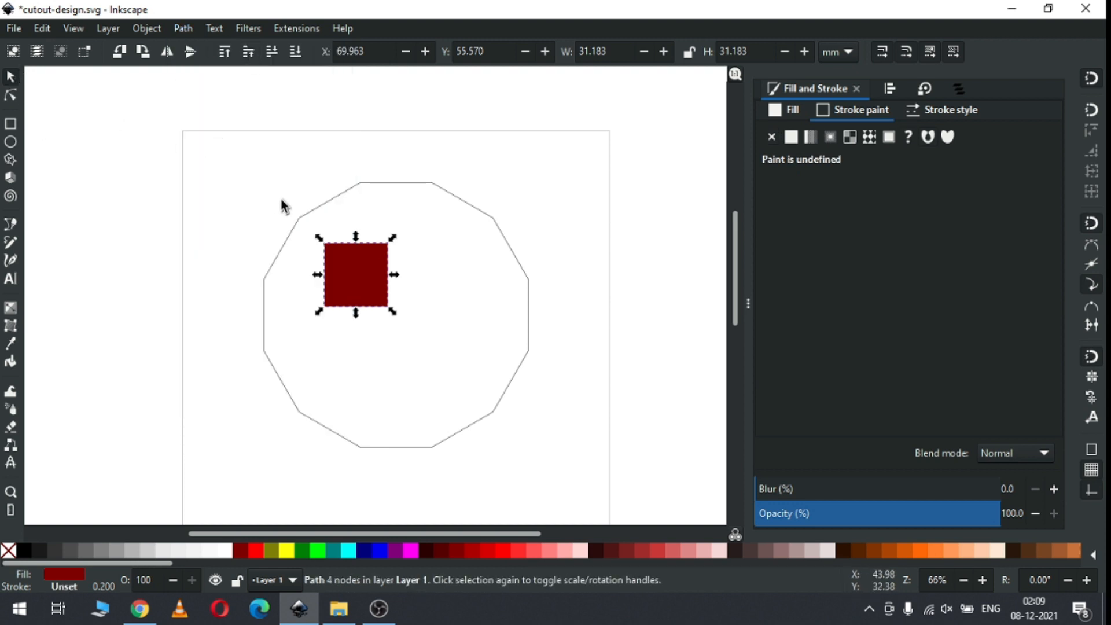
{"action": "left_click_drag", "start_coordinate": [362, 266], "coordinate": [395, 258]}
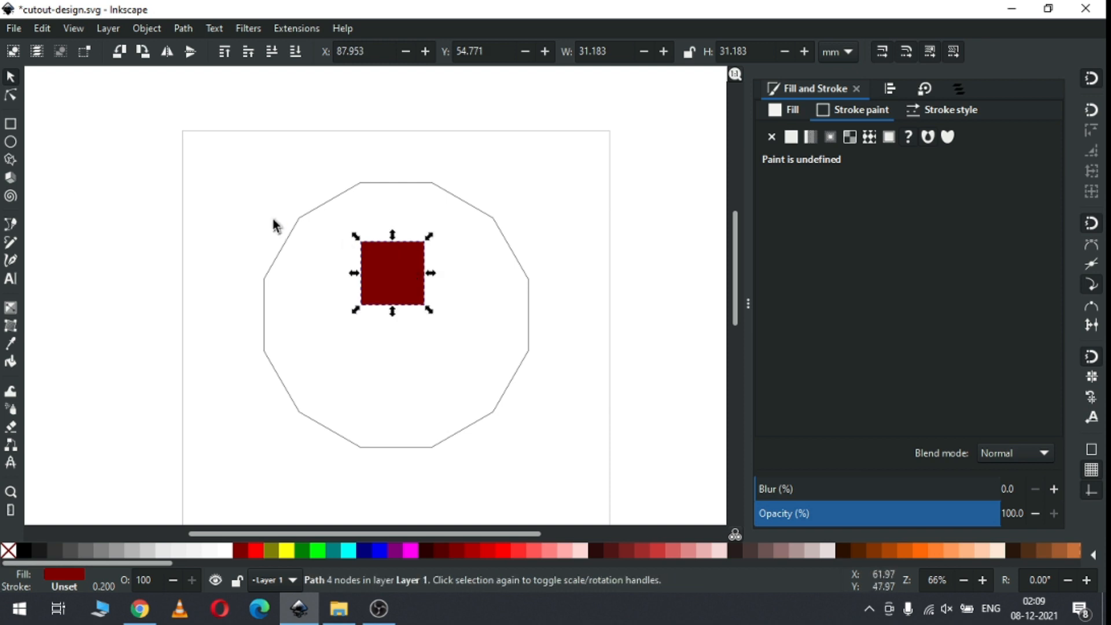
Step: Snap the square's four nodes to the ends of the polygon's top and lower-right edges, forming a diagonal band, and save the document
{"action": "left_click", "coordinate": [12, 96]}
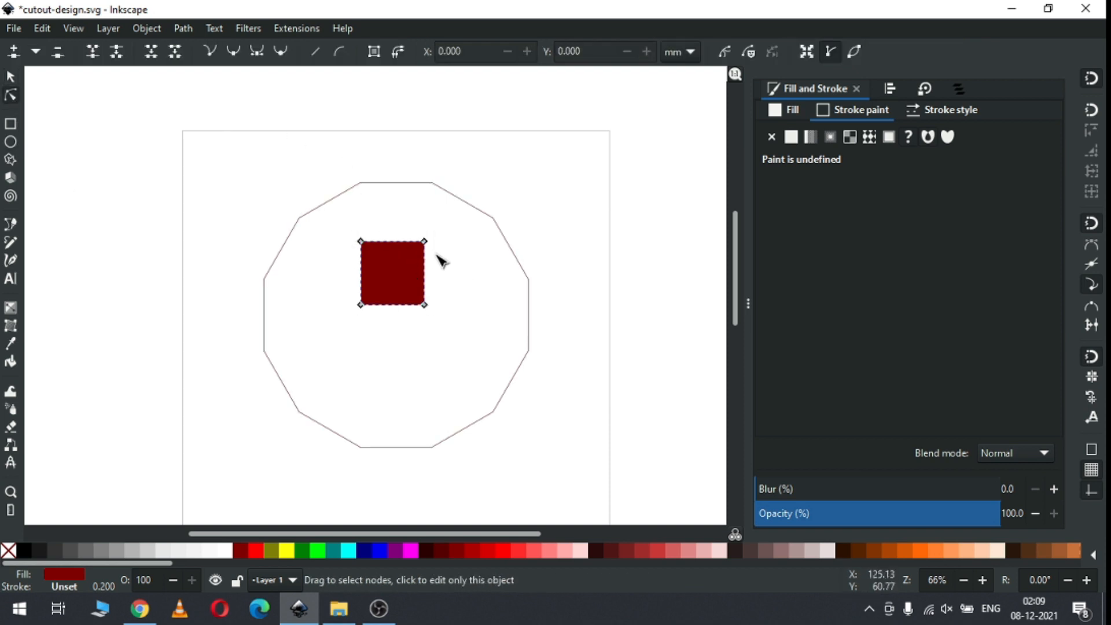
{"action": "left_click_drag", "start_coordinate": [425, 242], "coordinate": [432, 183]}
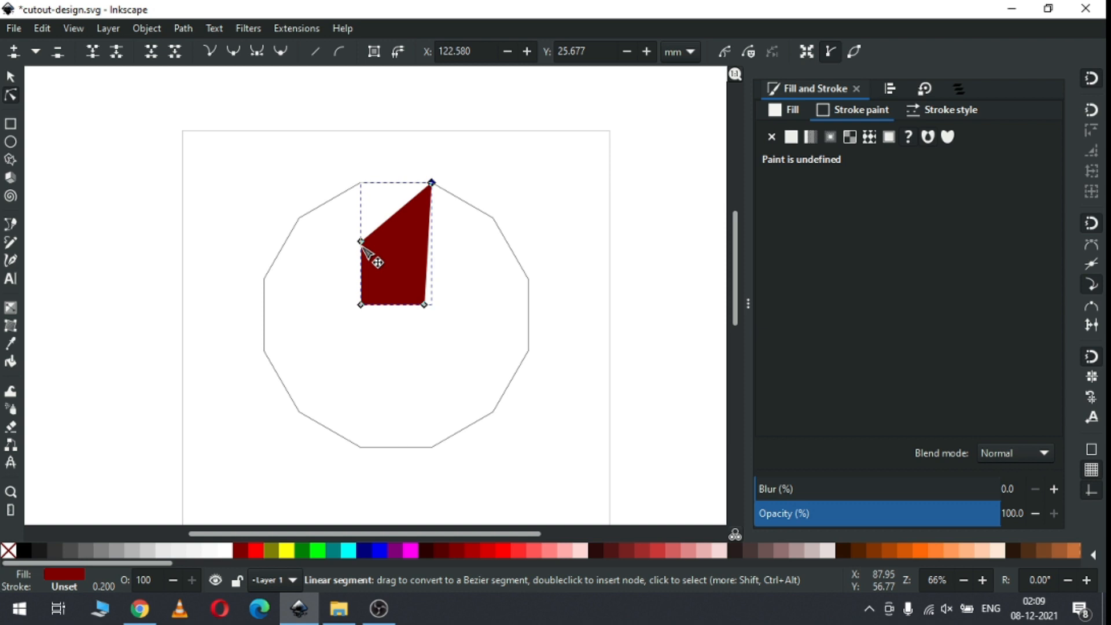
{"action": "left_click_drag", "start_coordinate": [360, 242], "coordinate": [360, 183]}
{"action": "left_click_drag", "start_coordinate": [426, 306], "coordinate": [519, 351]}
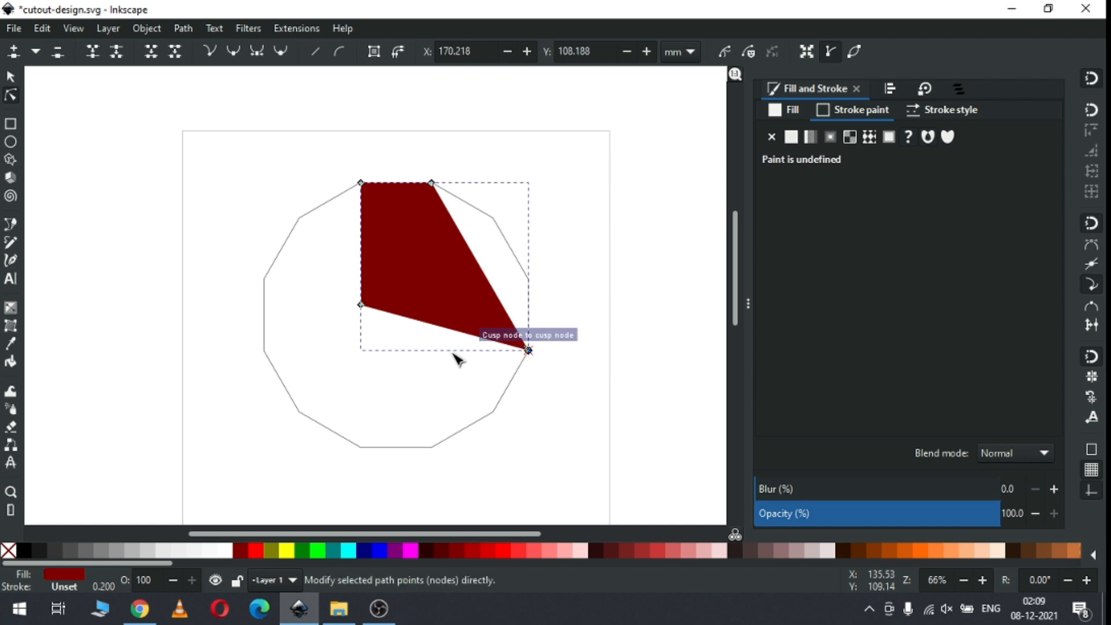
{"action": "left_click_drag", "start_coordinate": [363, 306], "coordinate": [494, 415]}
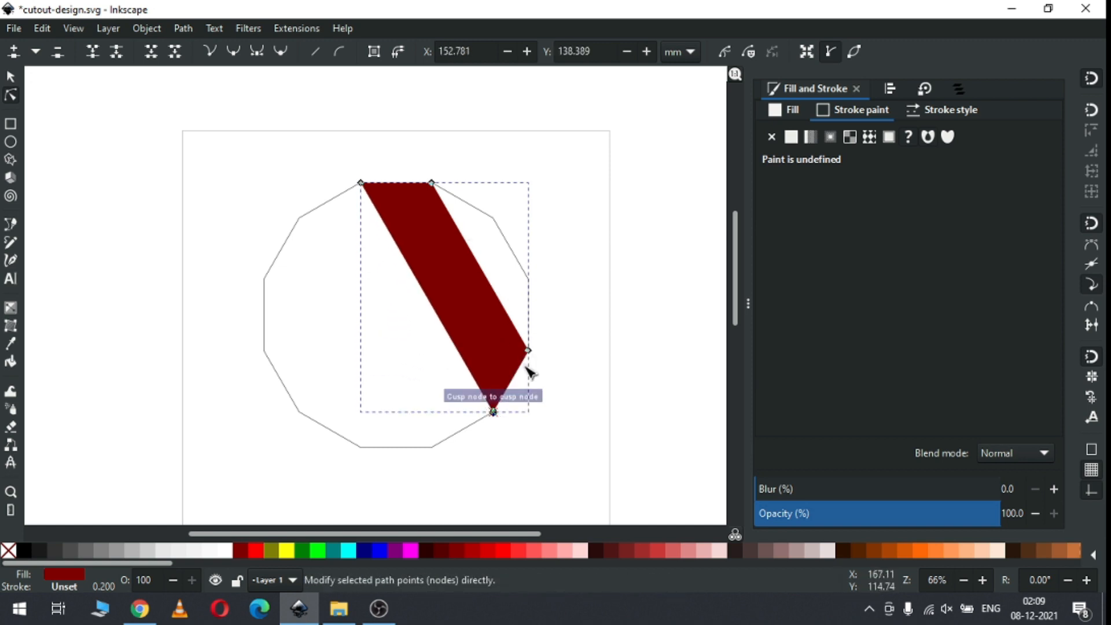
{"action": "left_click", "coordinate": [12, 76]}
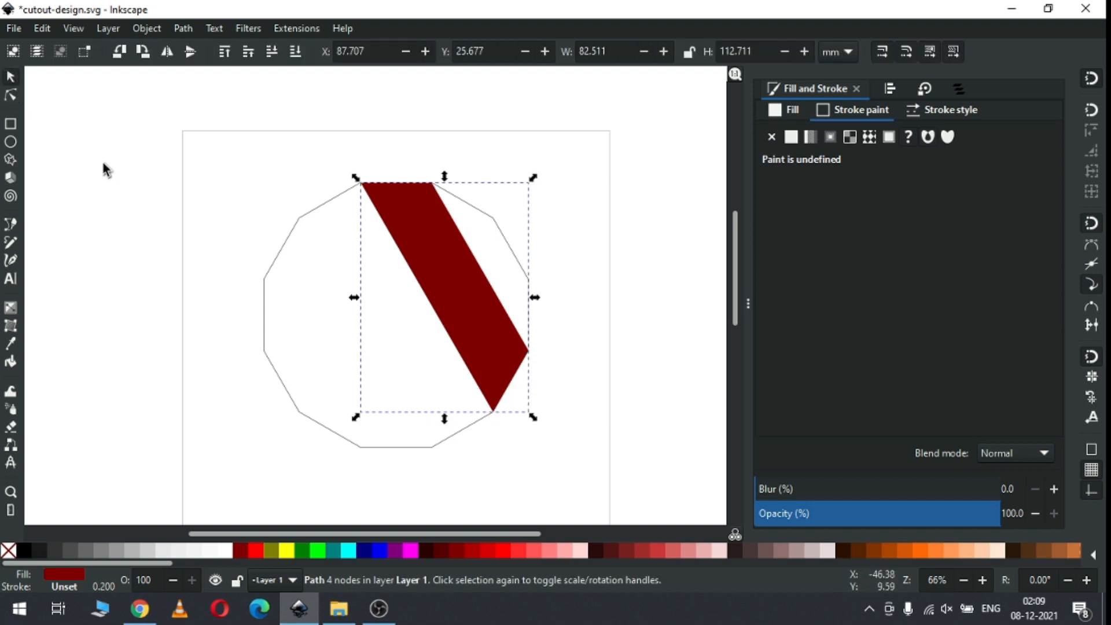
{"action": "left_click", "coordinate": [173, 271]}
{"action": "key", "text": "ctrl+s"}
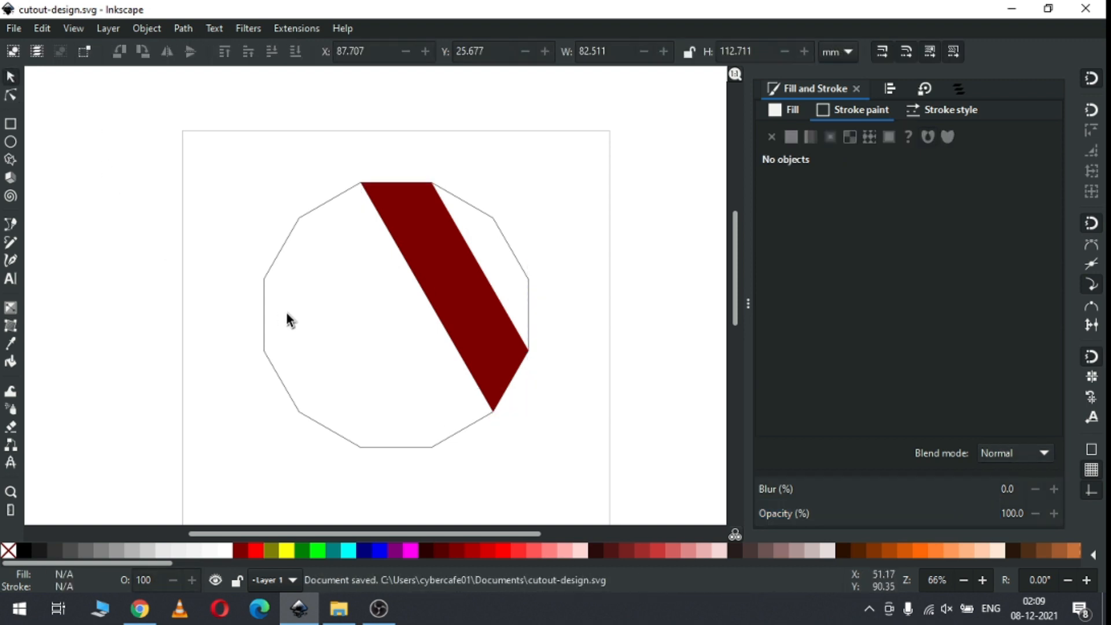
Step: Duplicate the dark red diagonal band and flip the copy horizontally
{"action": "left_click", "coordinate": [462, 309]}
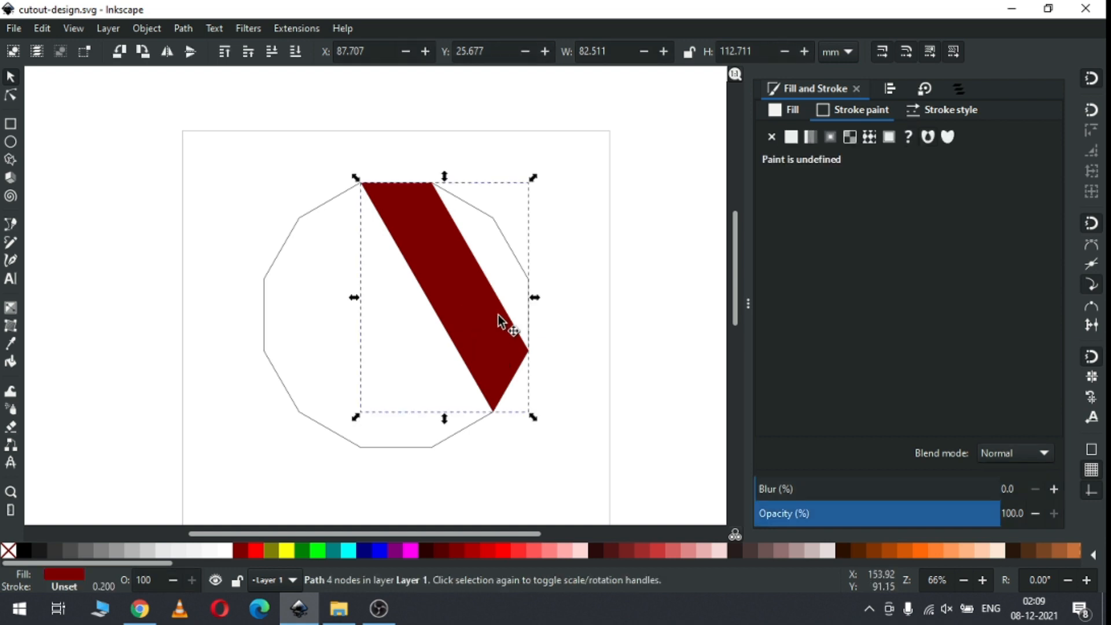
{"action": "right_click", "coordinate": [459, 274]}
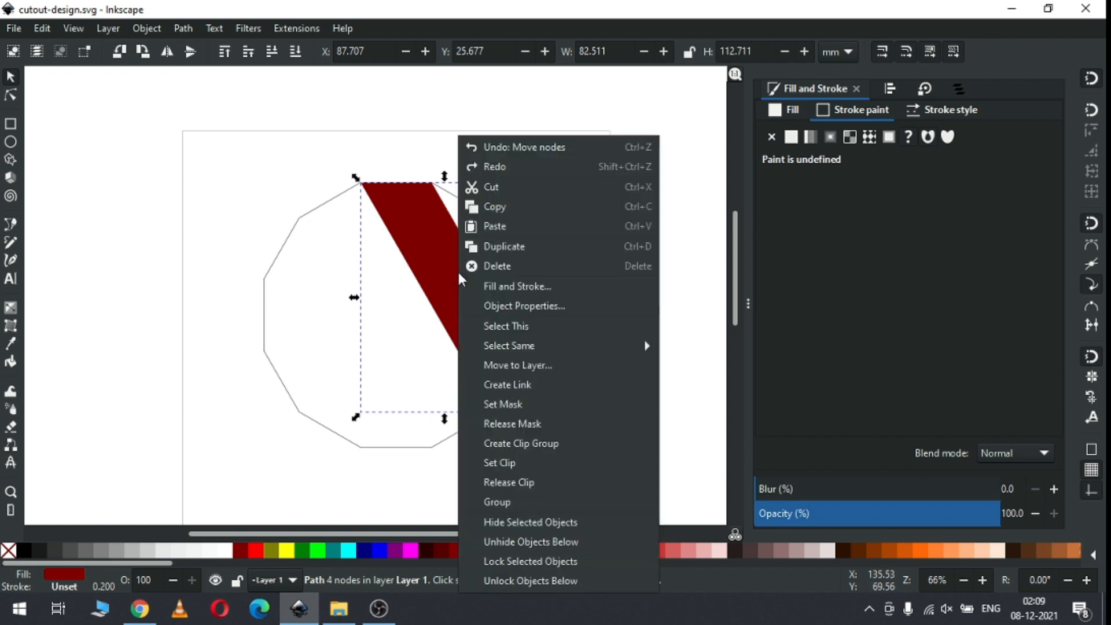
{"action": "left_click", "coordinate": [518, 249]}
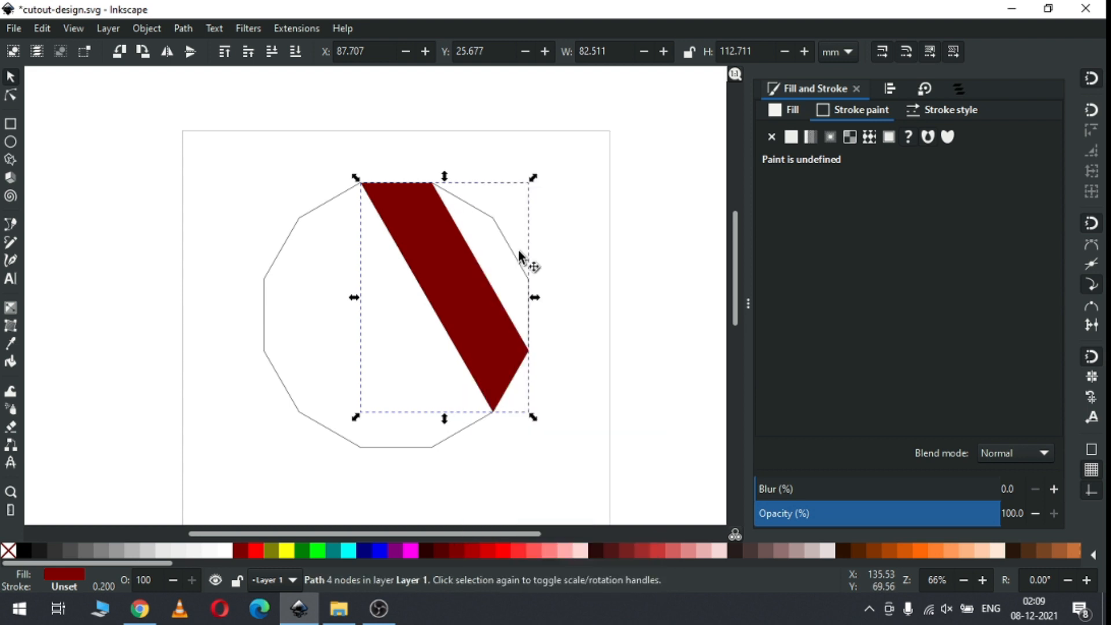
{"action": "left_click", "coordinate": [168, 56]}
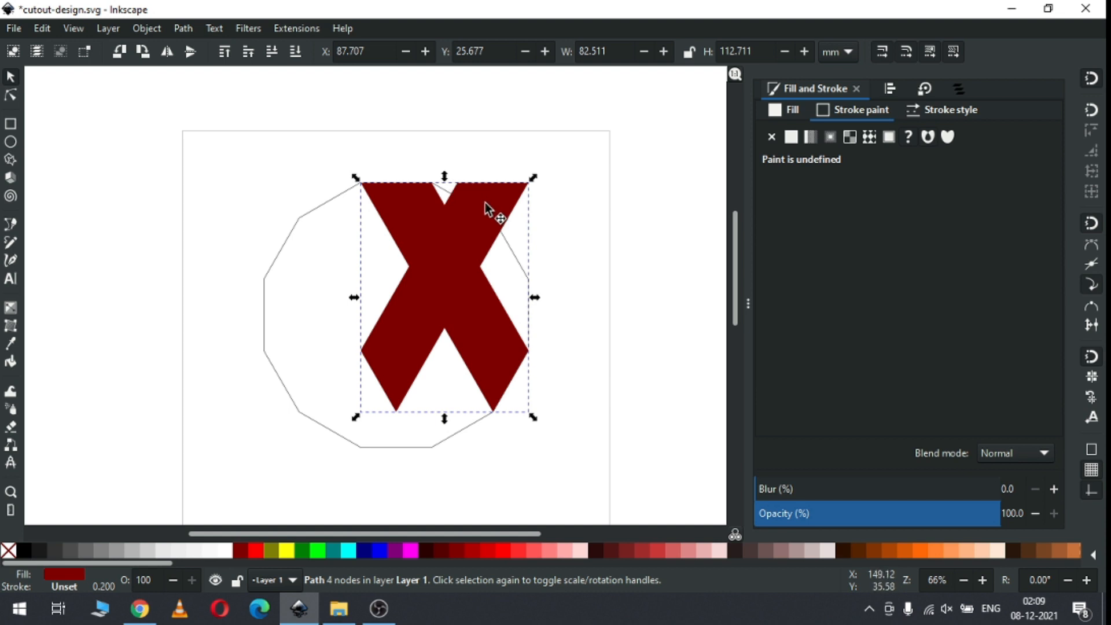
Step: Fill the flipped band with green and move it to the polygon's left side, snapping its corners to the polygon's vertices
{"action": "left_click", "coordinate": [303, 550]}
{"action": "left_click_drag", "start_coordinate": [435, 282], "coordinate": [340, 265]}
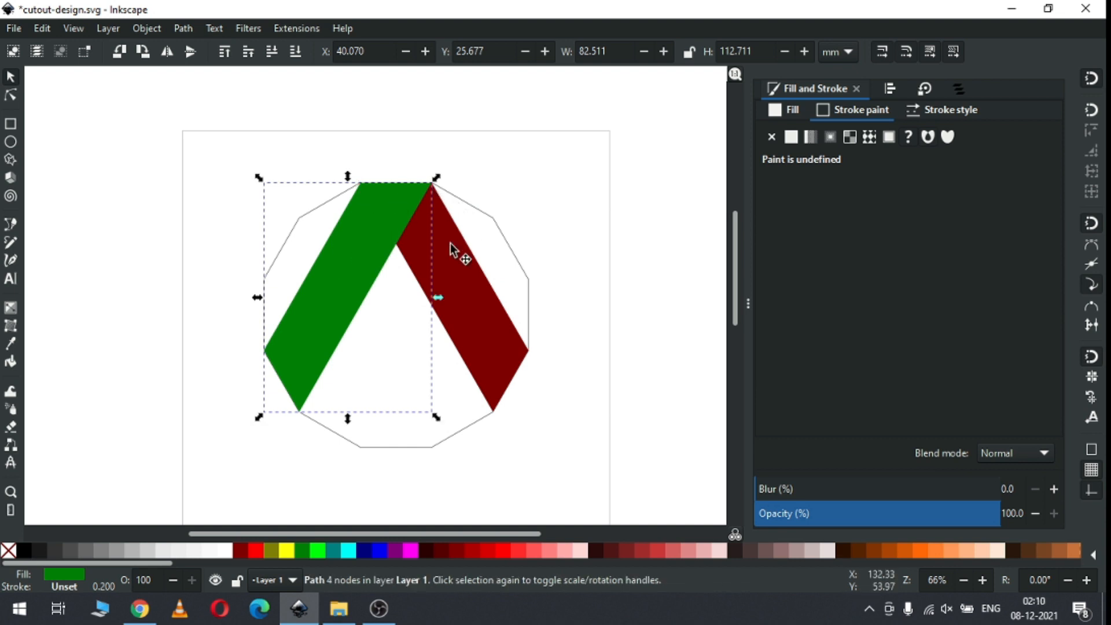
Step: Raise the dark red band to the top, above the green band, and clear the selection
{"action": "left_click", "coordinate": [477, 297]}
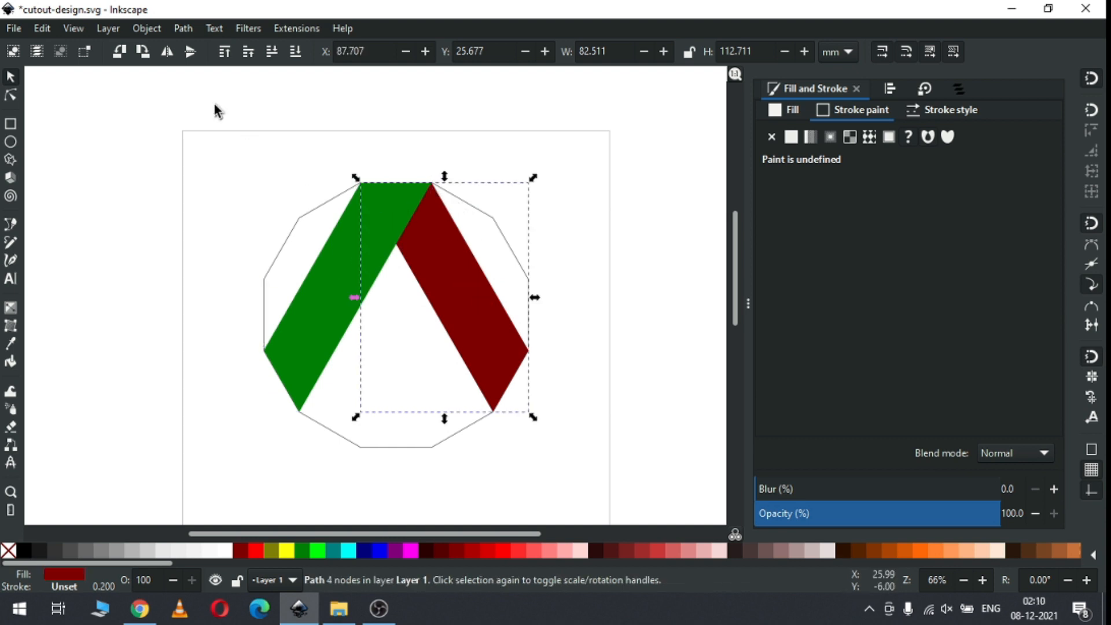
{"action": "left_click", "coordinate": [150, 28]}
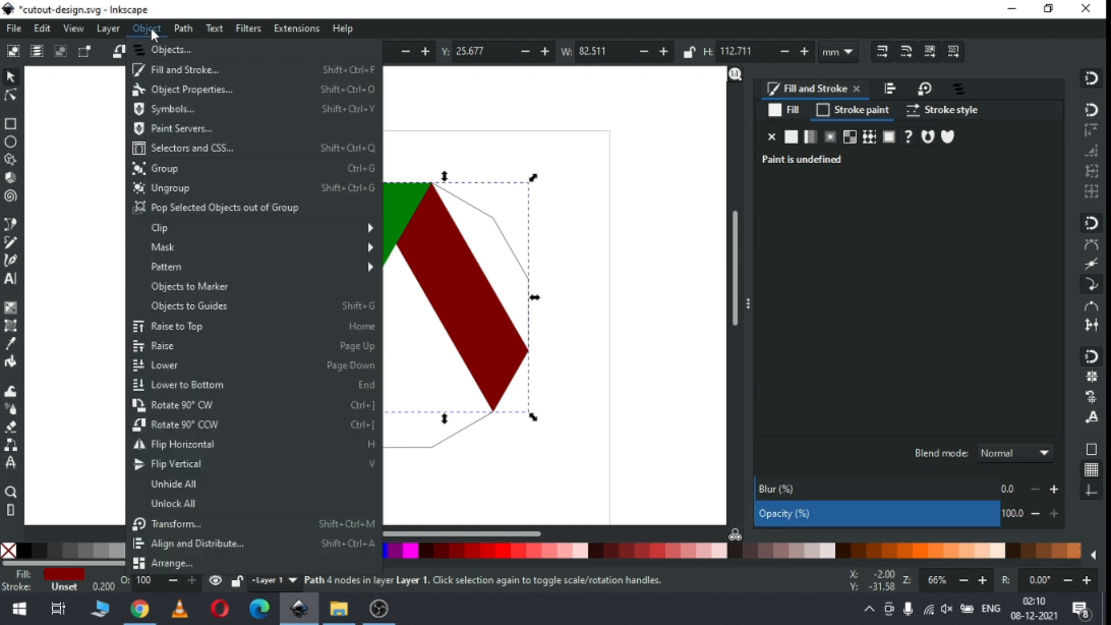
{"action": "left_click", "coordinate": [169, 327]}
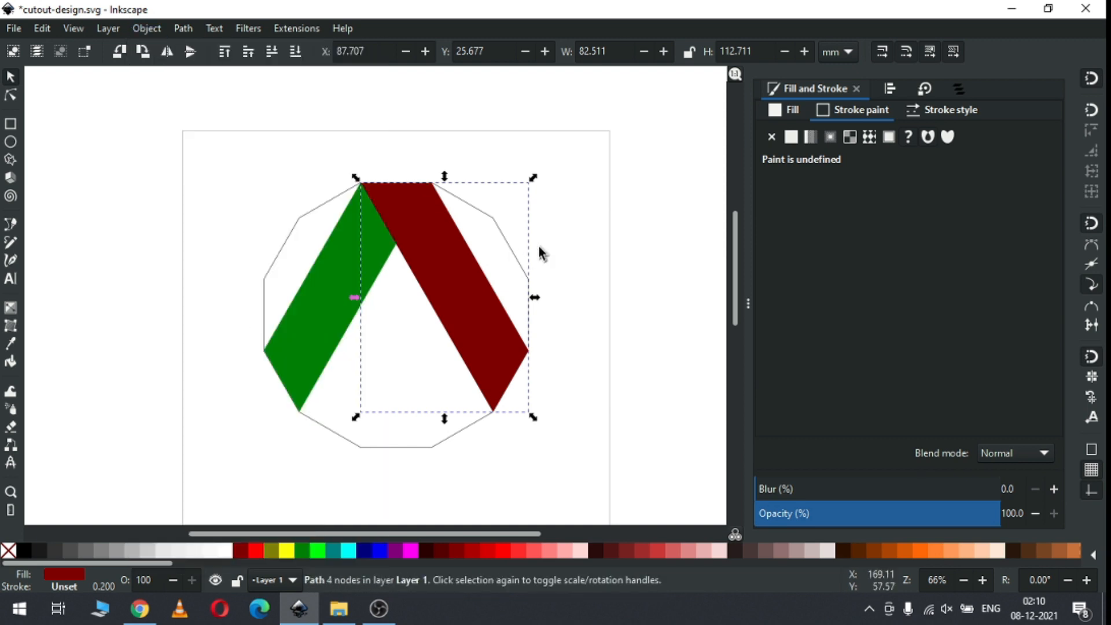
{"action": "left_click", "coordinate": [598, 267]}
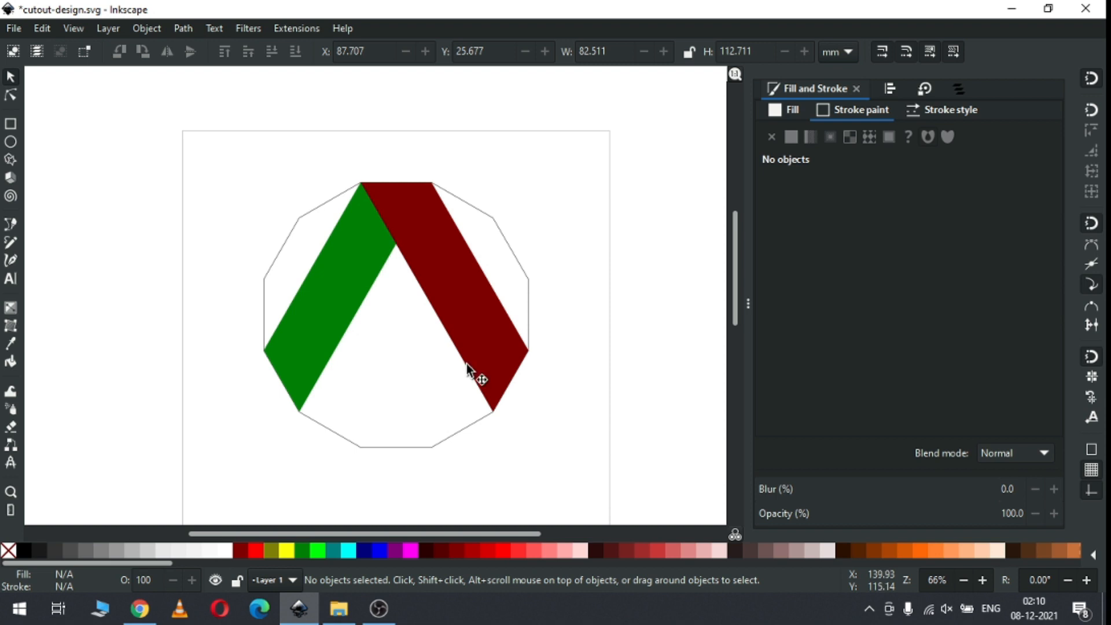
Step: Duplicate the dark red diagonal band, rotate the copy until its long edges are horizontal, and move it below the polygon
{"action": "left_click", "coordinate": [493, 355]}
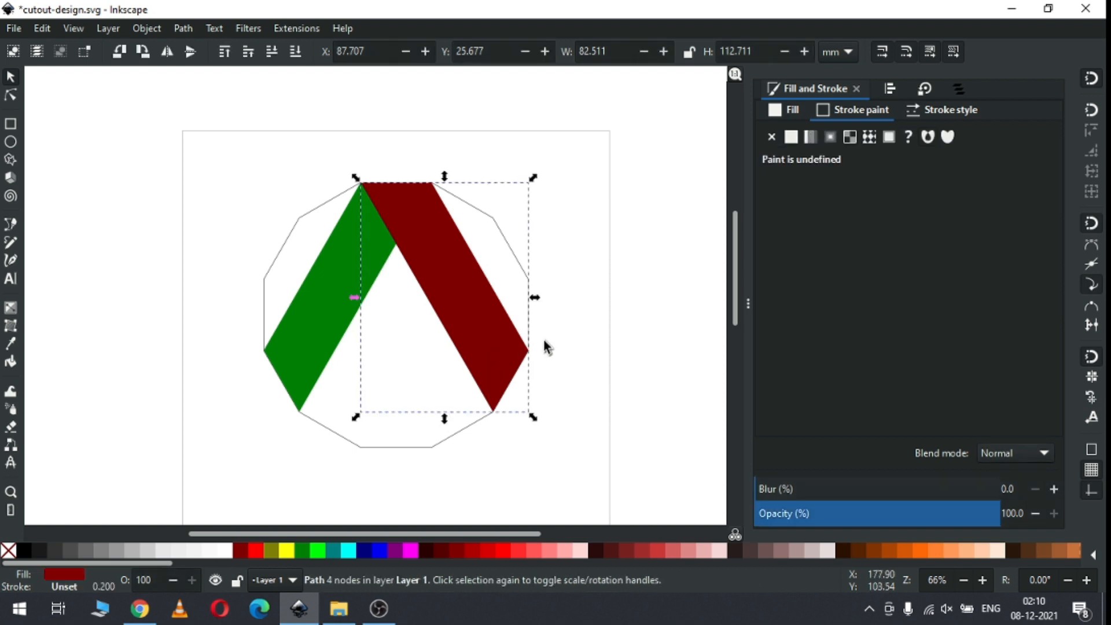
{"action": "right_click", "coordinate": [504, 345]}
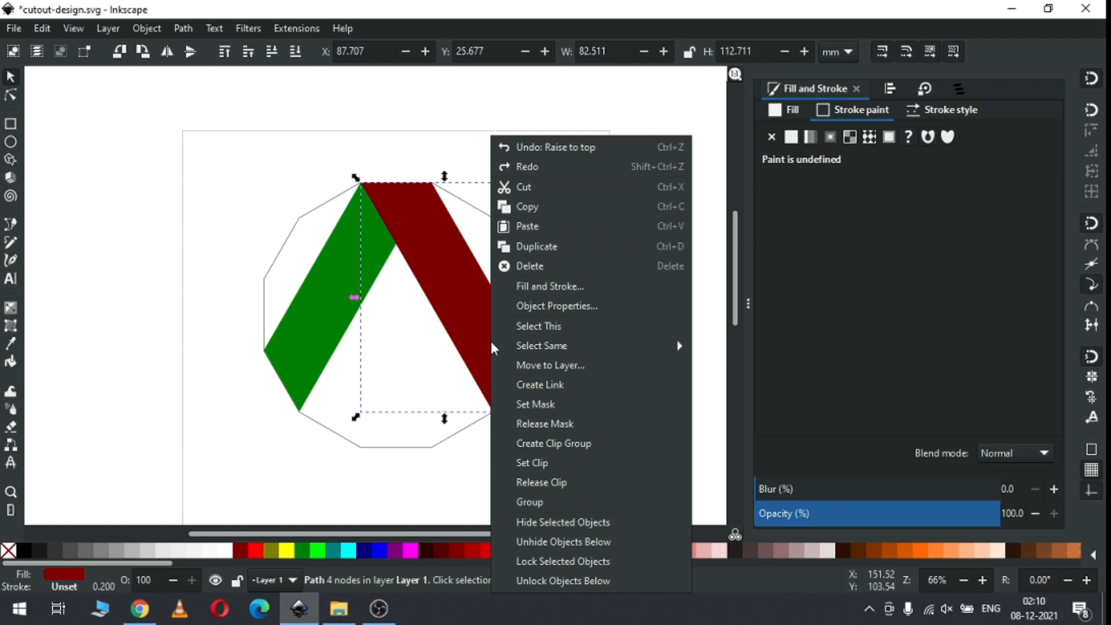
{"action": "left_click", "coordinate": [537, 248]}
{"action": "left_click", "coordinate": [463, 309]}
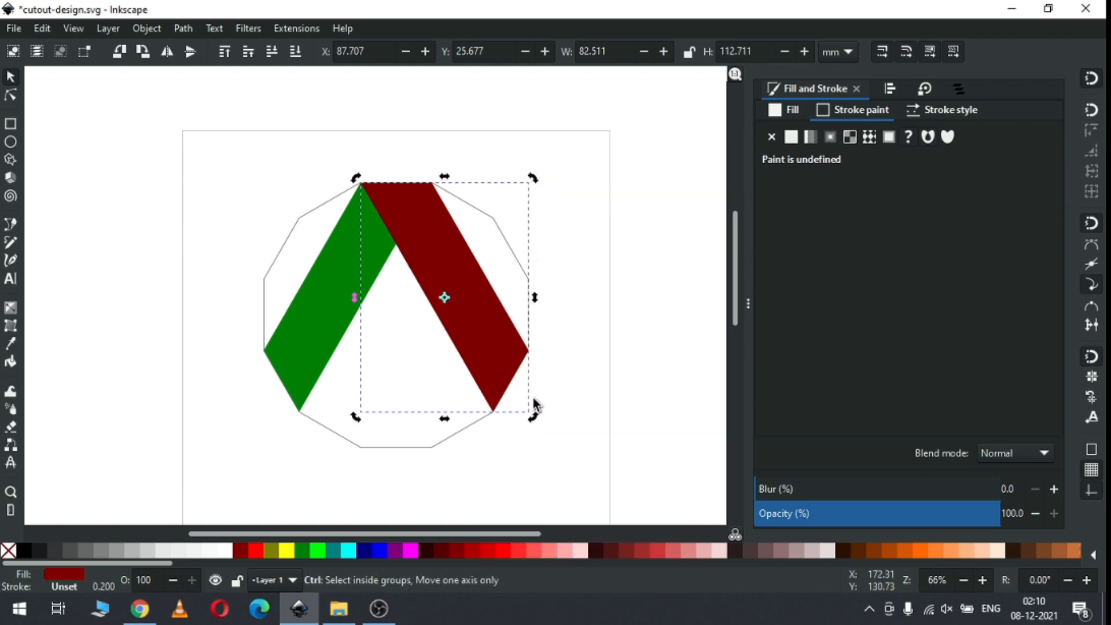
{"action": "left_click_drag", "start_coordinate": [533, 421], "coordinate": [573, 305]}
{"action": "left_click", "coordinate": [600, 211]}
{"action": "left_click_drag", "start_coordinate": [509, 278], "coordinate": [481, 466]}
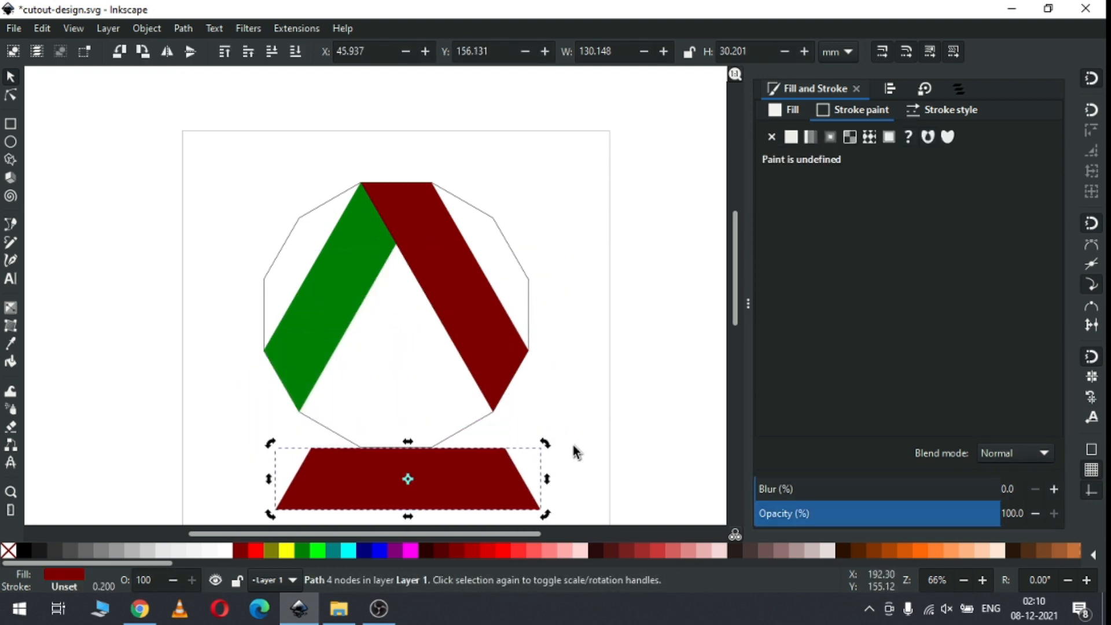
Step: Flip the horizontal band vertically, snap it to the polygon's lower vertices between the two diagonal bands, and fill it with Navy (#000080)
{"action": "left_click", "coordinate": [190, 58]}
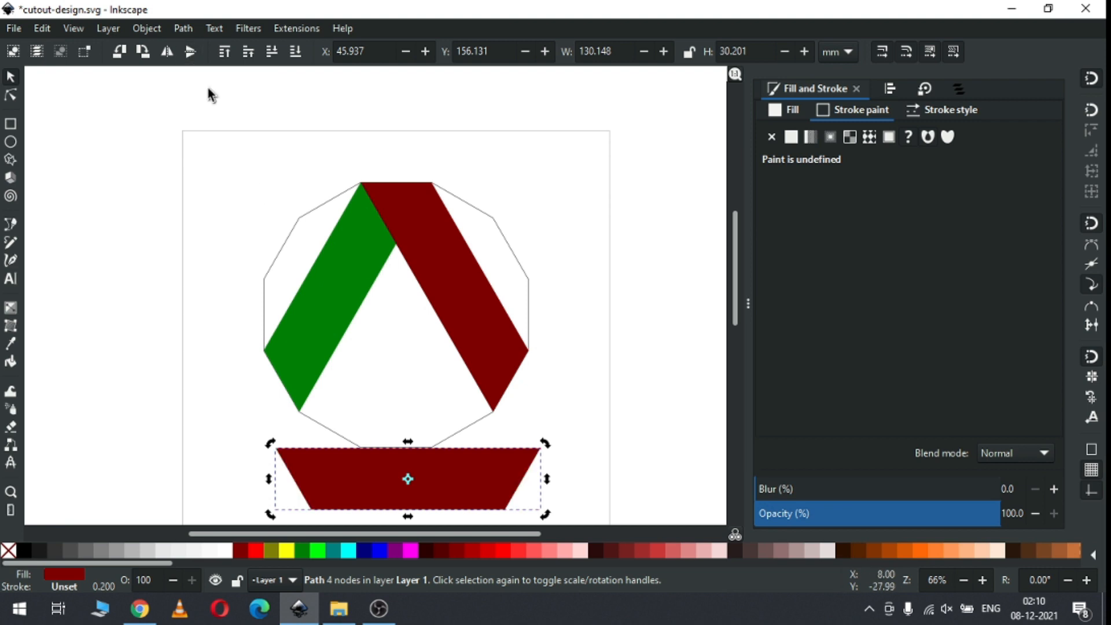
{"action": "left_click_drag", "start_coordinate": [469, 466], "coordinate": [461, 360]}
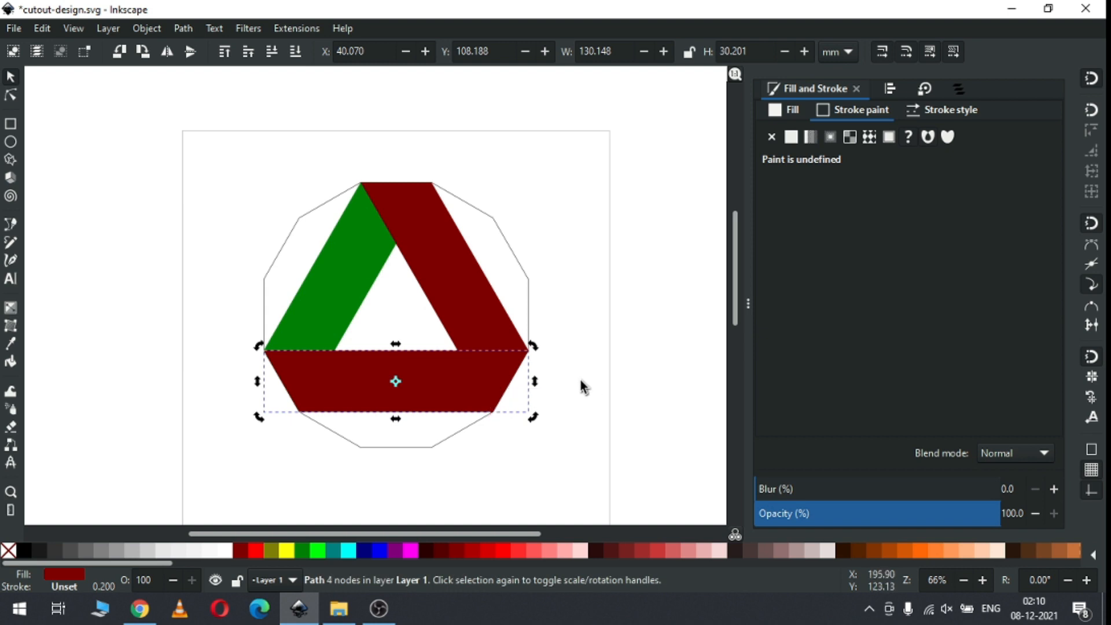
{"action": "left_click", "coordinate": [365, 549]}
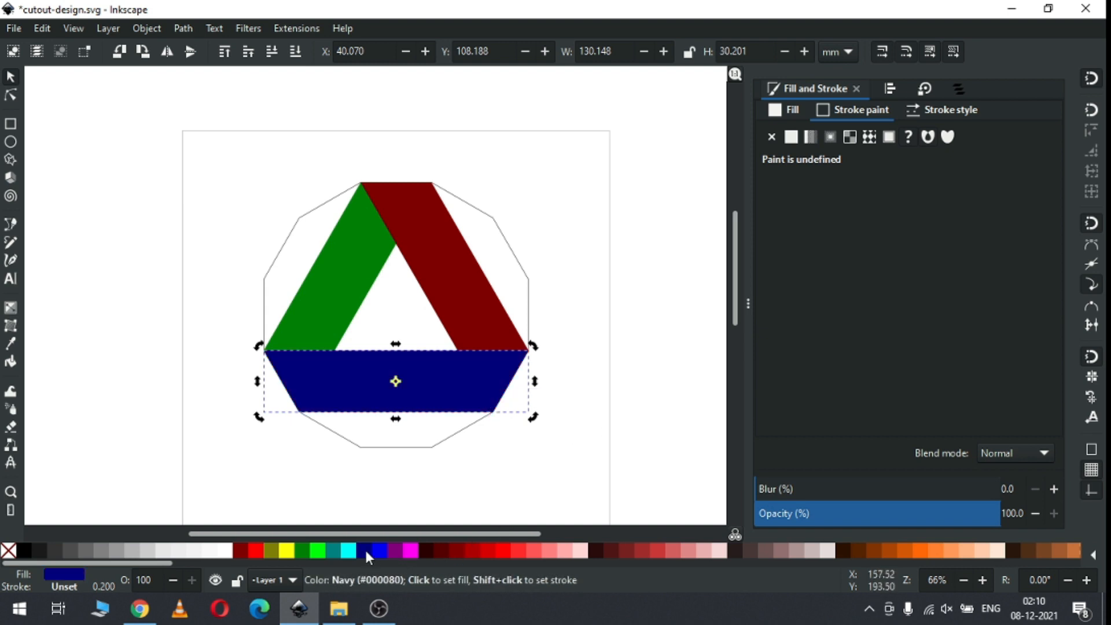
{"action": "left_click", "coordinate": [591, 336]}
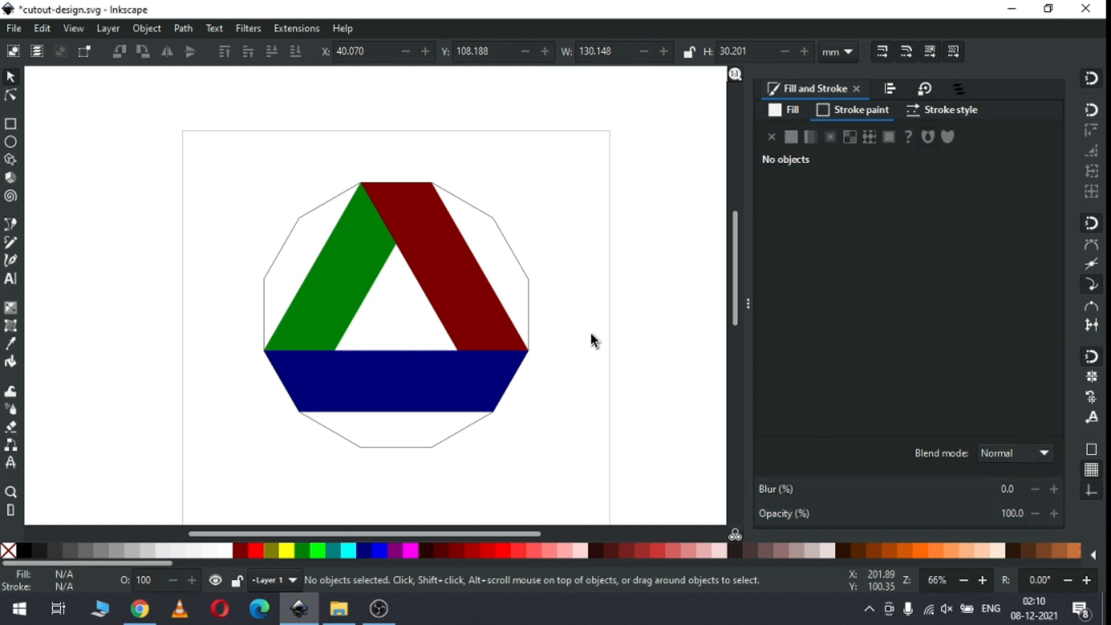
Step: Duplicate the green band and subtract the copy from the navy band with Difference, then save the document
{"action": "left_click", "coordinate": [323, 314]}
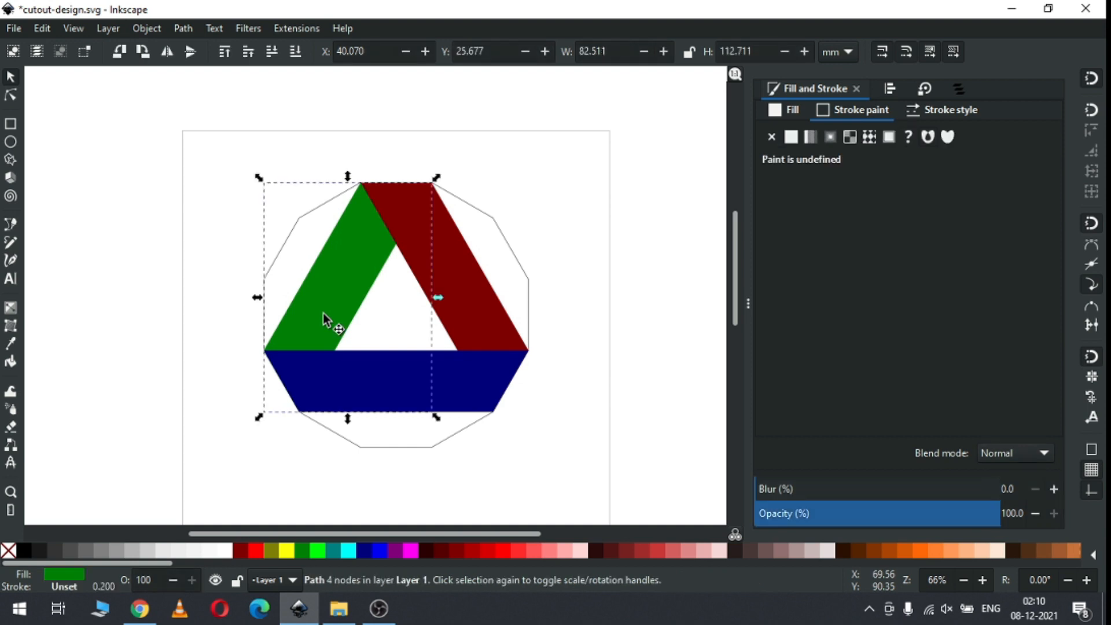
{"action": "right_click", "coordinate": [323, 313]}
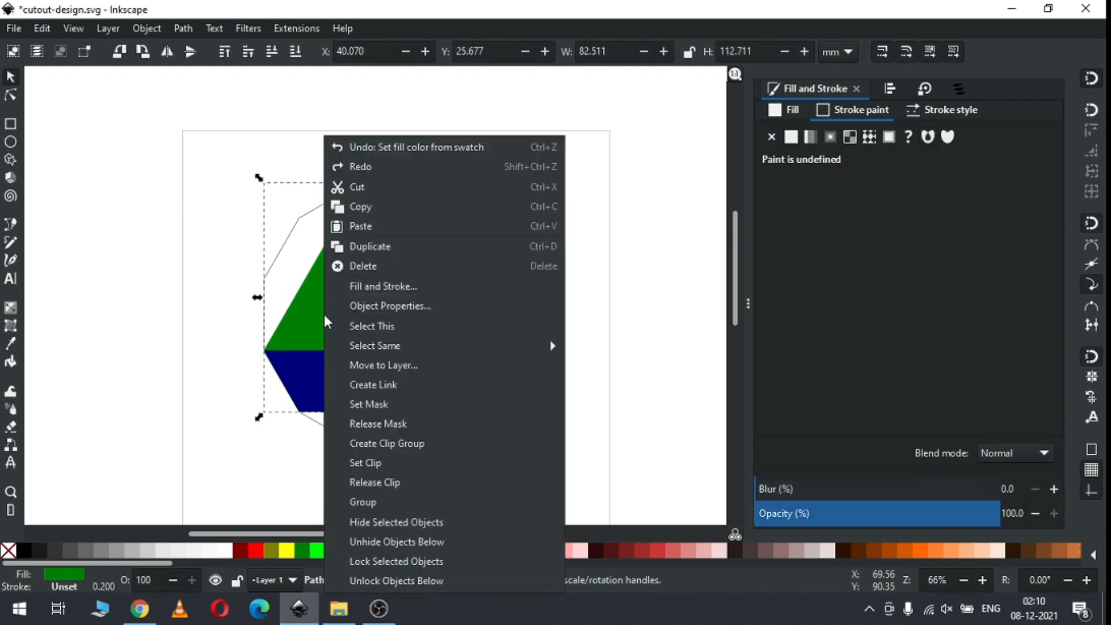
{"action": "left_click", "coordinate": [377, 246]}
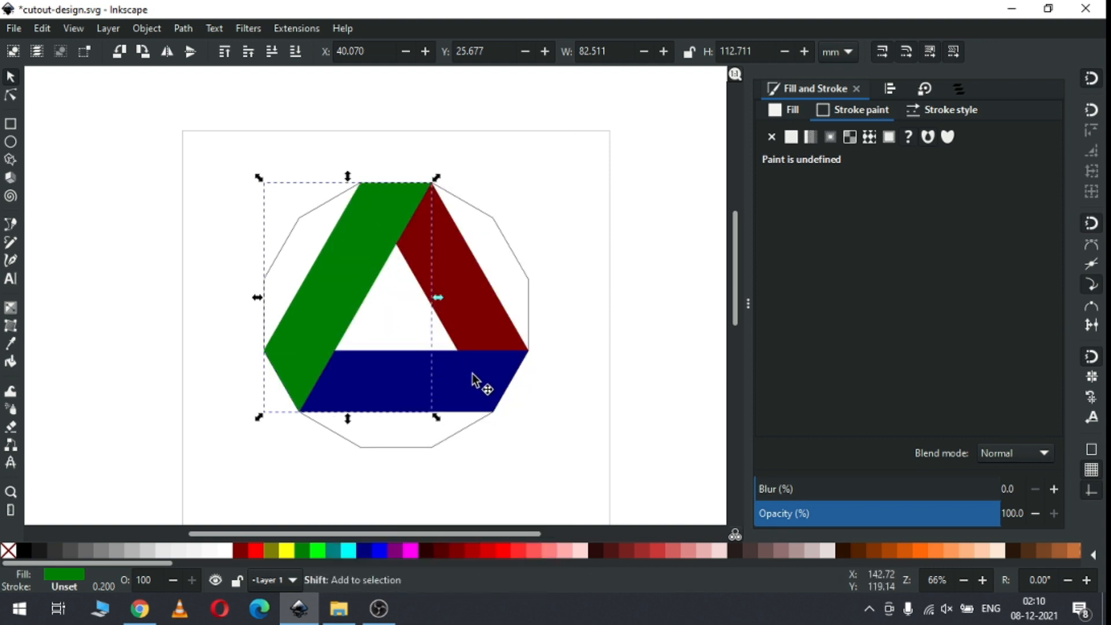
{"action": "left_click", "coordinate": [478, 393], "text": "shift"}
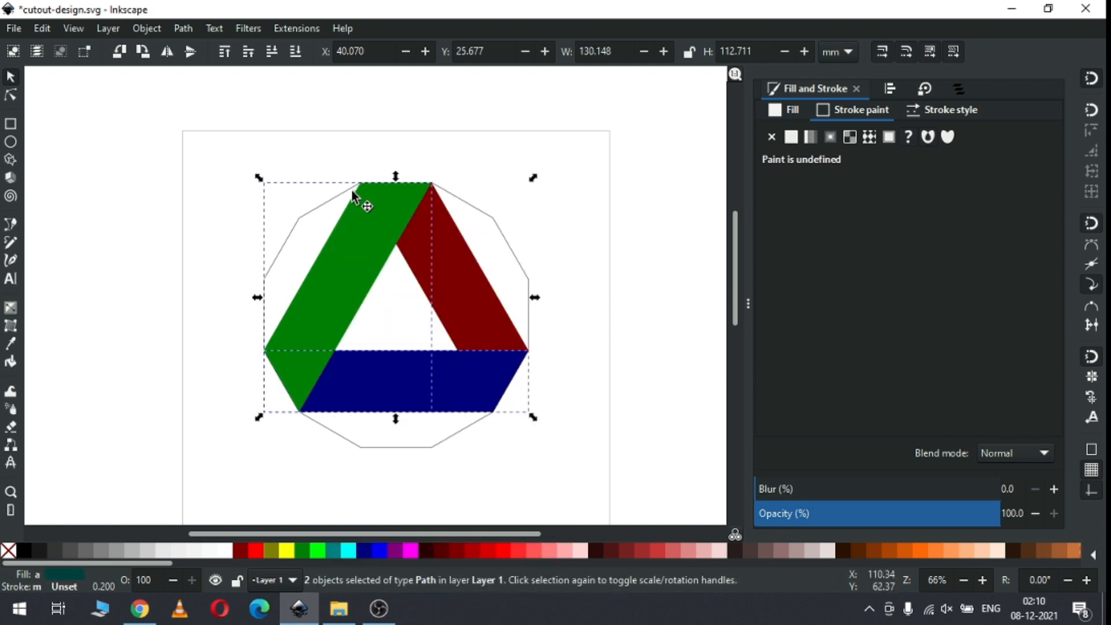
{"action": "left_click", "coordinate": [183, 29]}
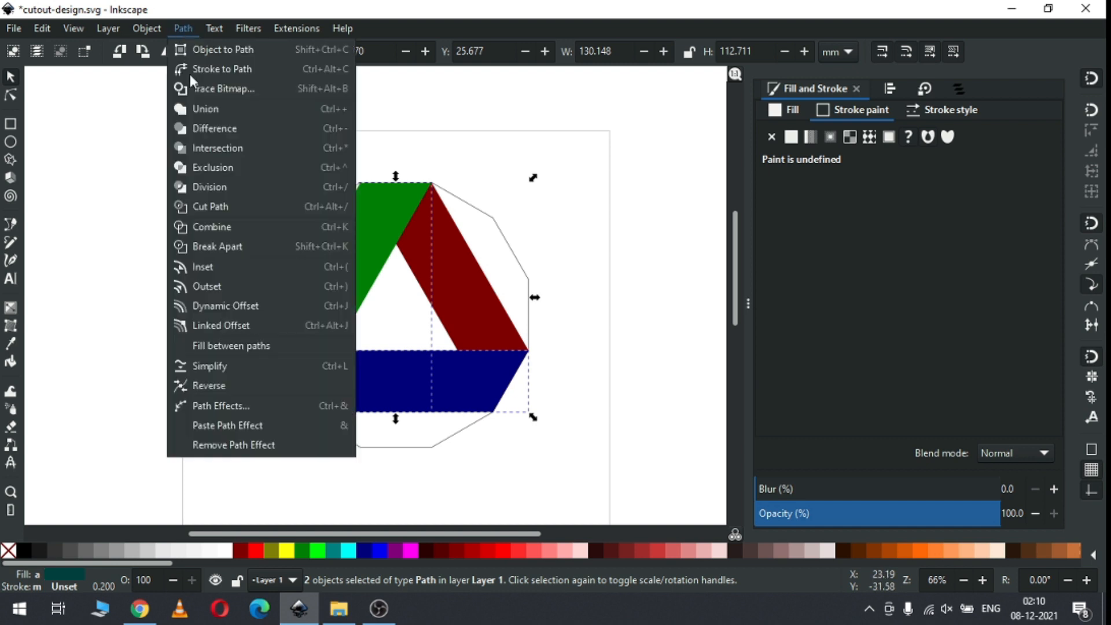
{"action": "left_click", "coordinate": [211, 128]}
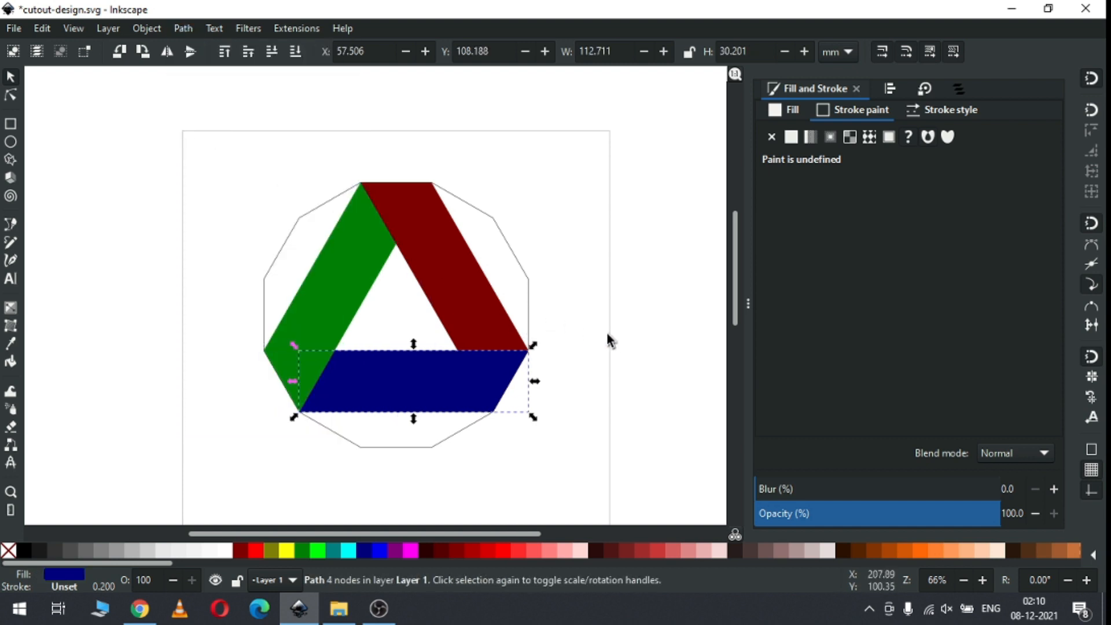
{"action": "left_click", "coordinate": [623, 336]}
{"action": "key", "text": "ctrl+s"}
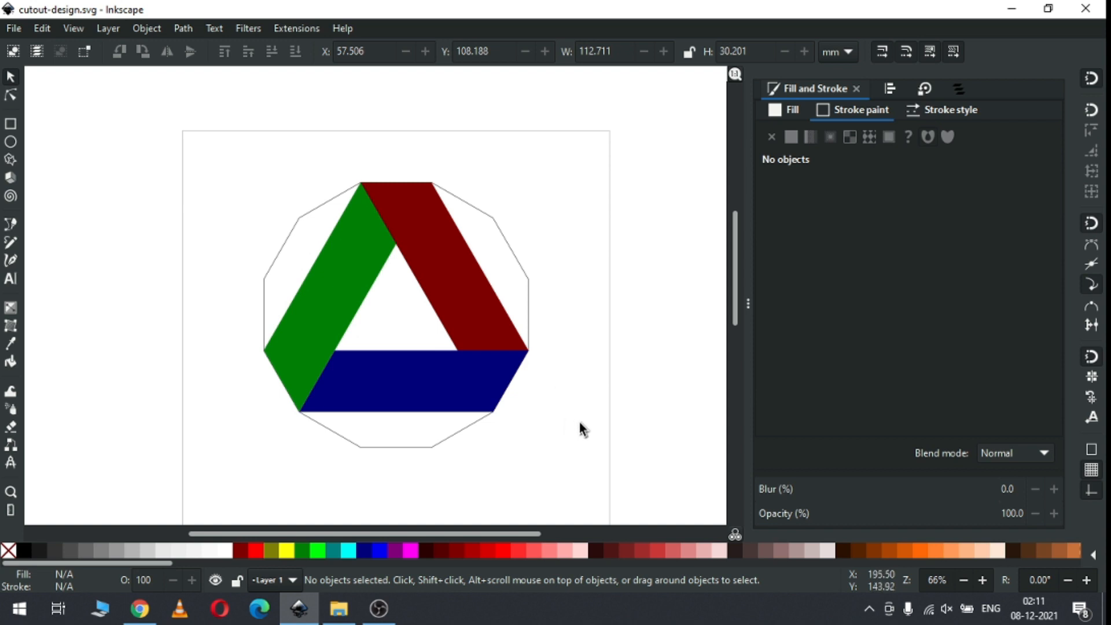
Step: Duplicate all three bands, rotate the copies half a turn, snap them to the polygon's bottom vertices, and save the document
{"action": "left_click_drag", "start_coordinate": [573, 429], "coordinate": [203, 157]}
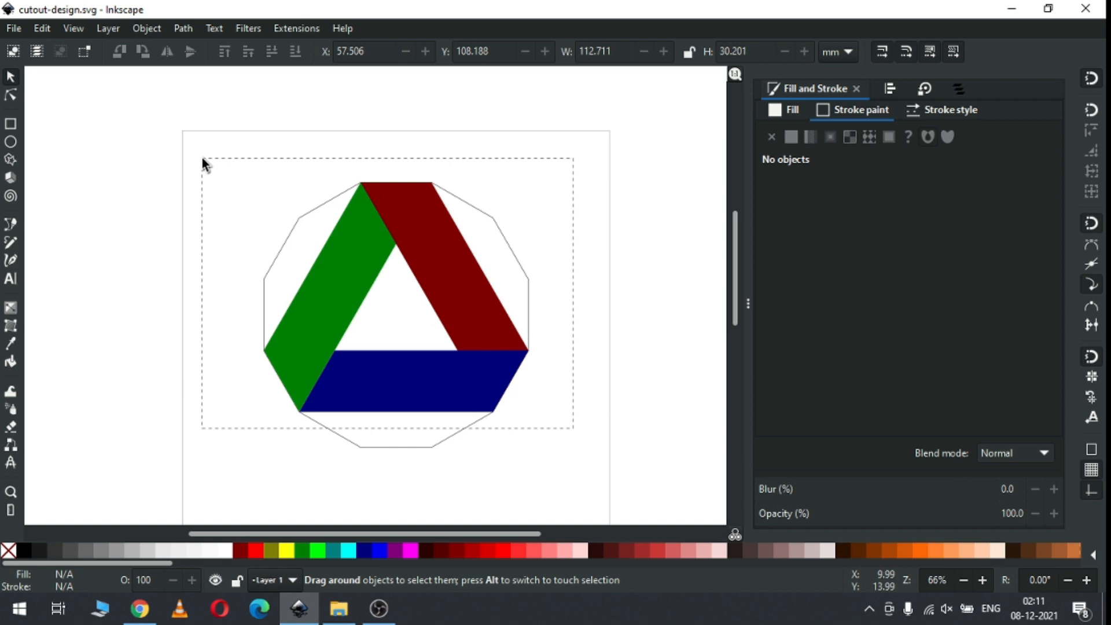
{"action": "left_click_drag", "start_coordinate": [202, 158], "coordinate": [202, 158]}
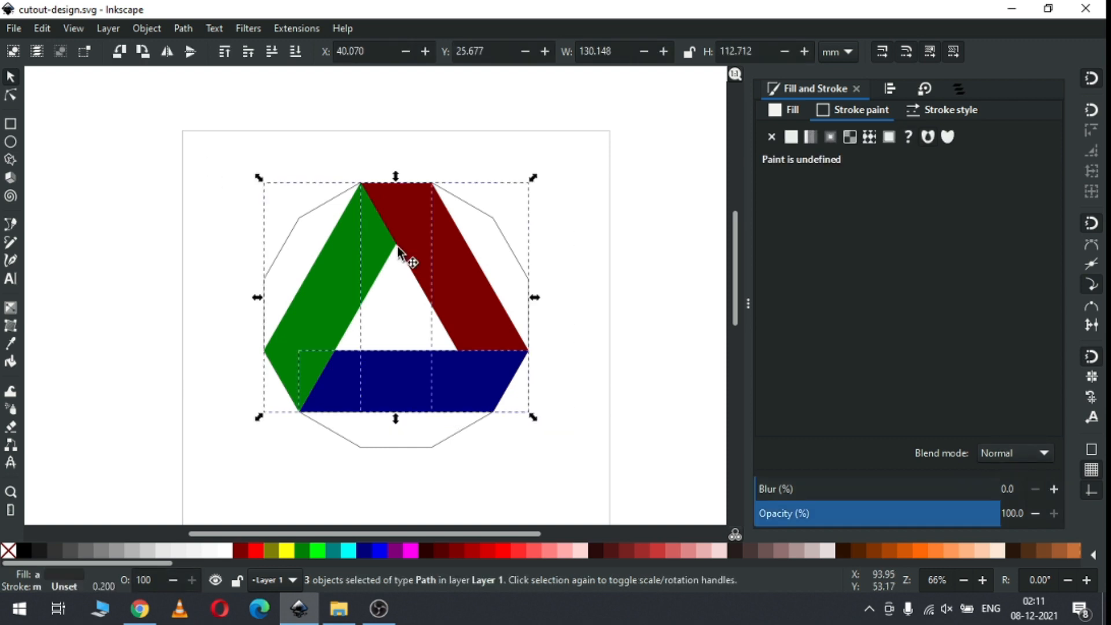
{"action": "right_click", "coordinate": [451, 277]}
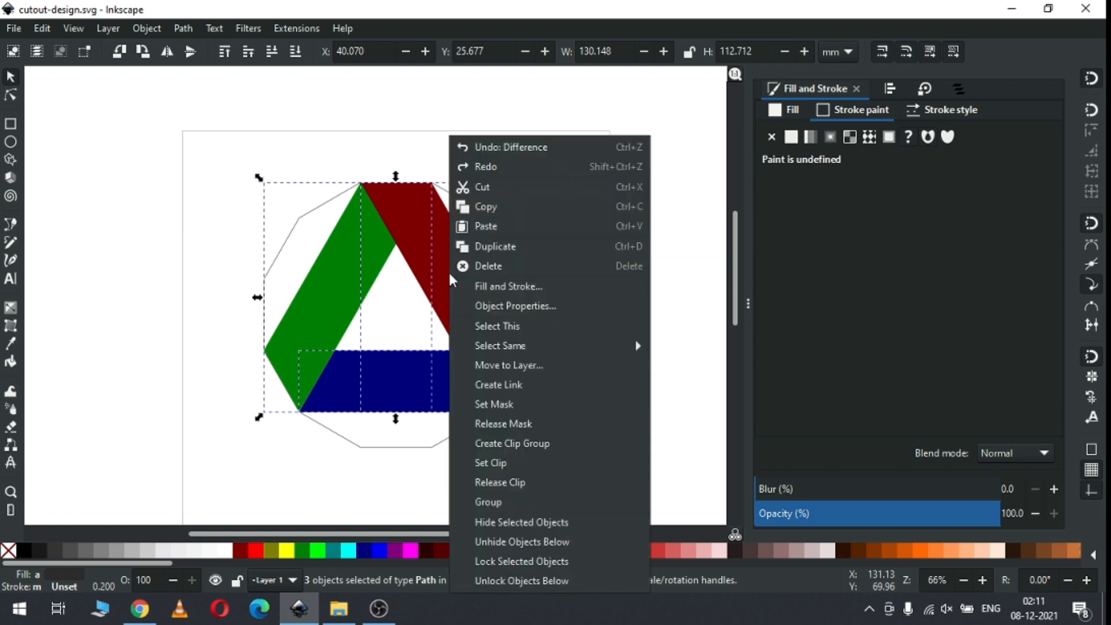
{"action": "left_click", "coordinate": [508, 249]}
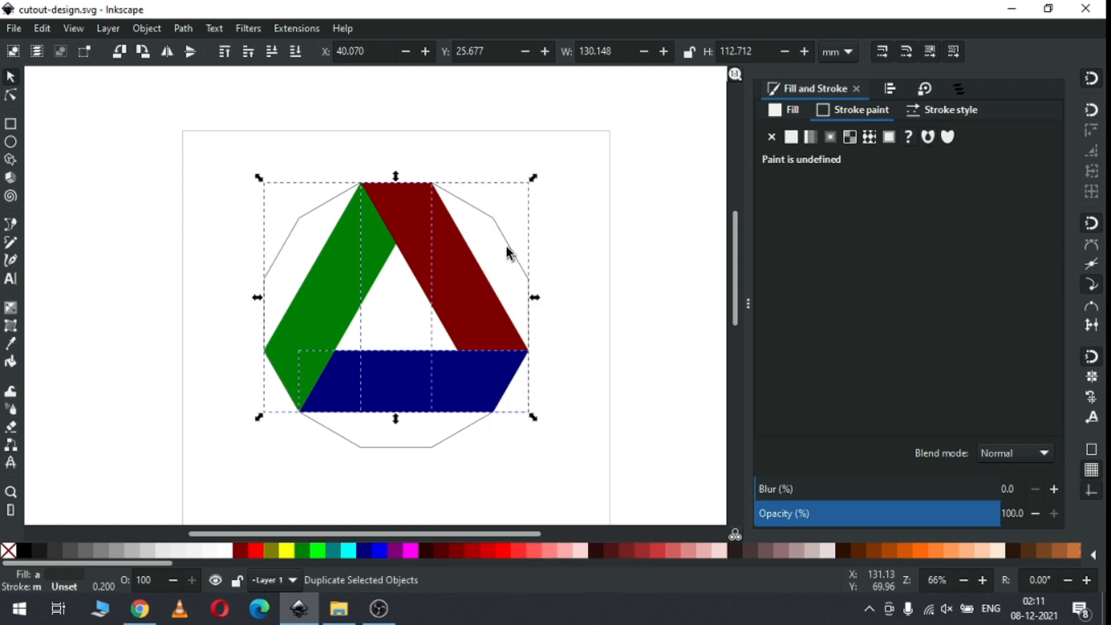
{"action": "left_click", "coordinate": [466, 275]}
{"action": "left_click_drag", "start_coordinate": [533, 180], "coordinate": [371, 314]}
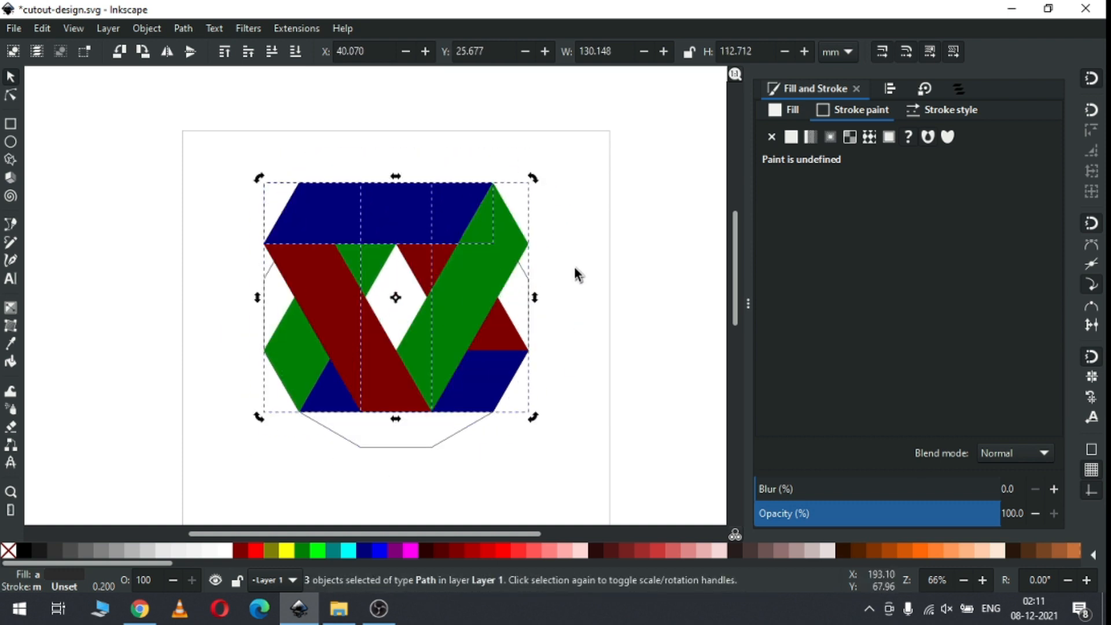
{"action": "left_click_drag", "start_coordinate": [405, 391], "coordinate": [395, 418]}
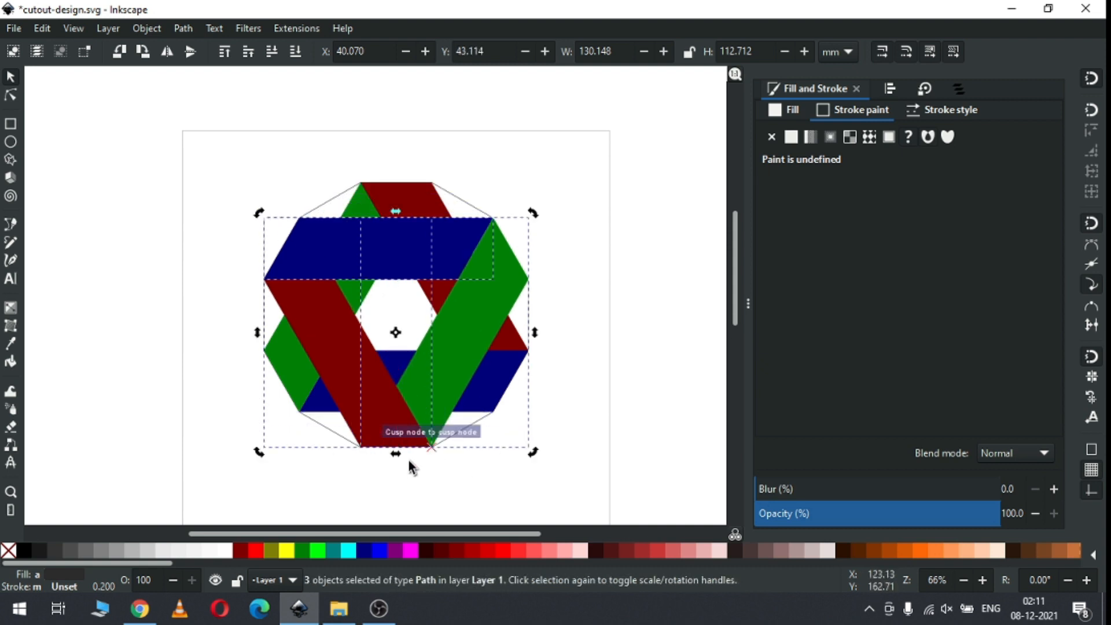
{"action": "left_click", "coordinate": [621, 266]}
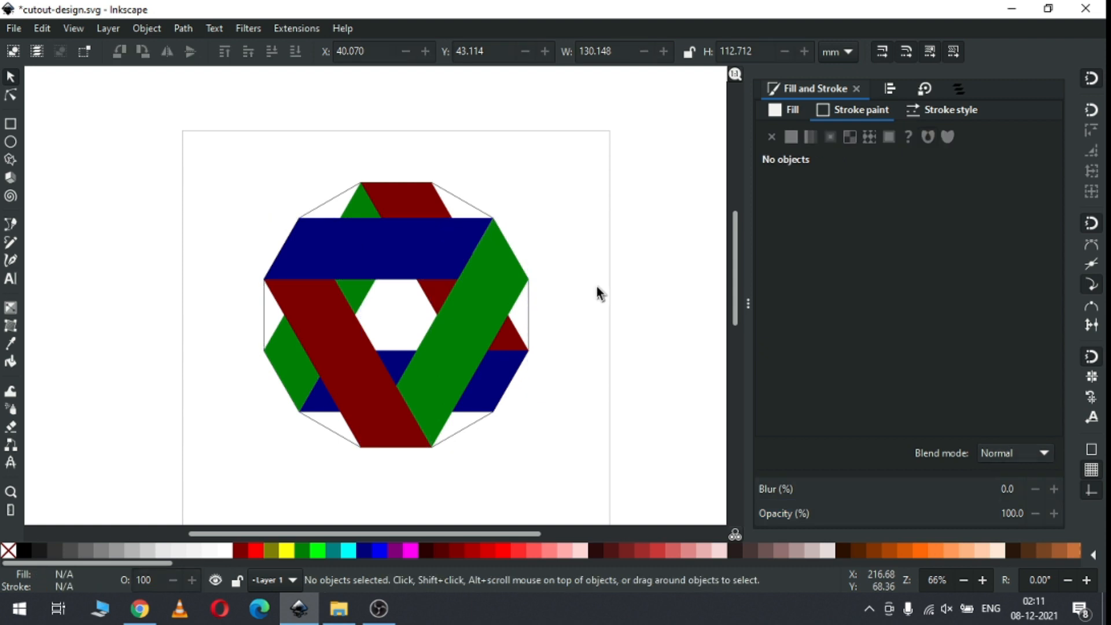
{"action": "key", "text": "ctrl+s"}
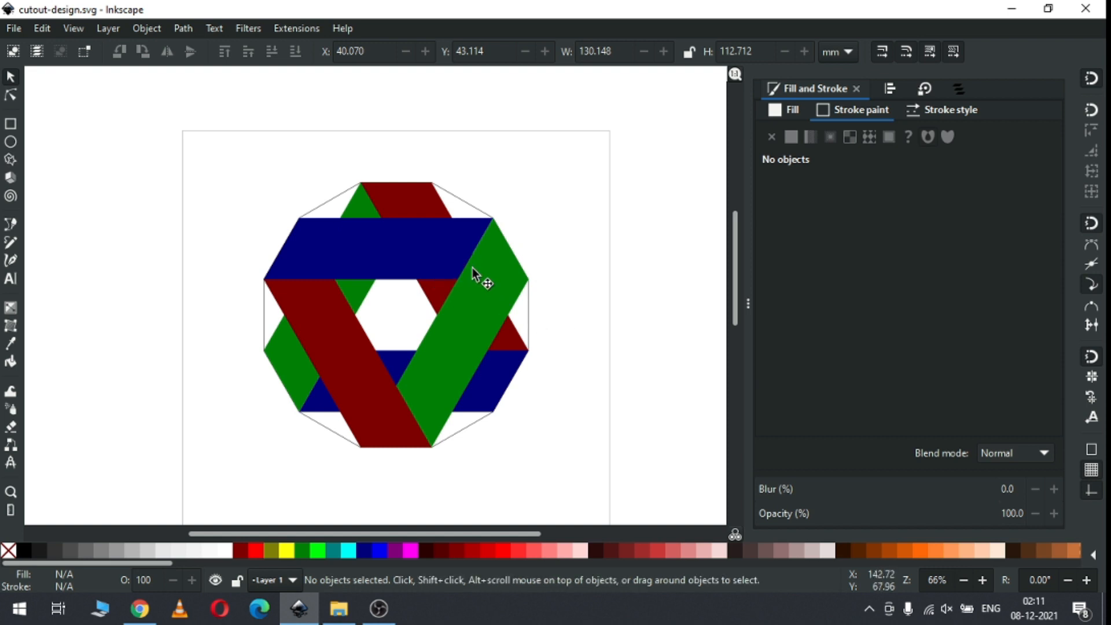
Step: Duplicate the original dark red band and subtract the copy from the upper navy band with Difference, then save the document
{"action": "left_click", "coordinate": [415, 207]}
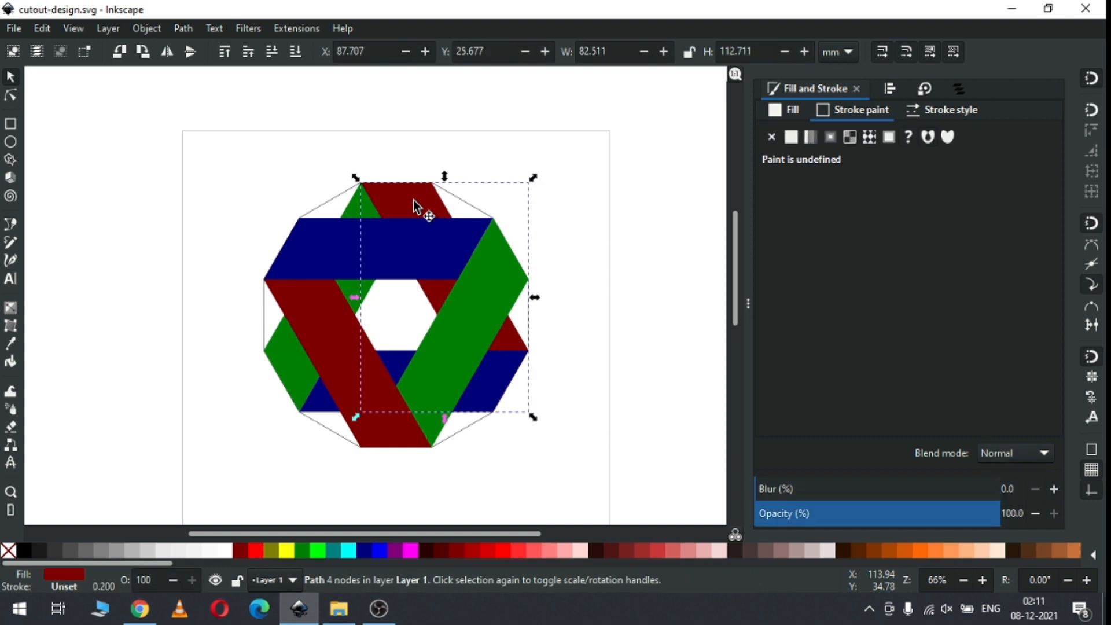
{"action": "right_click", "coordinate": [414, 203]}
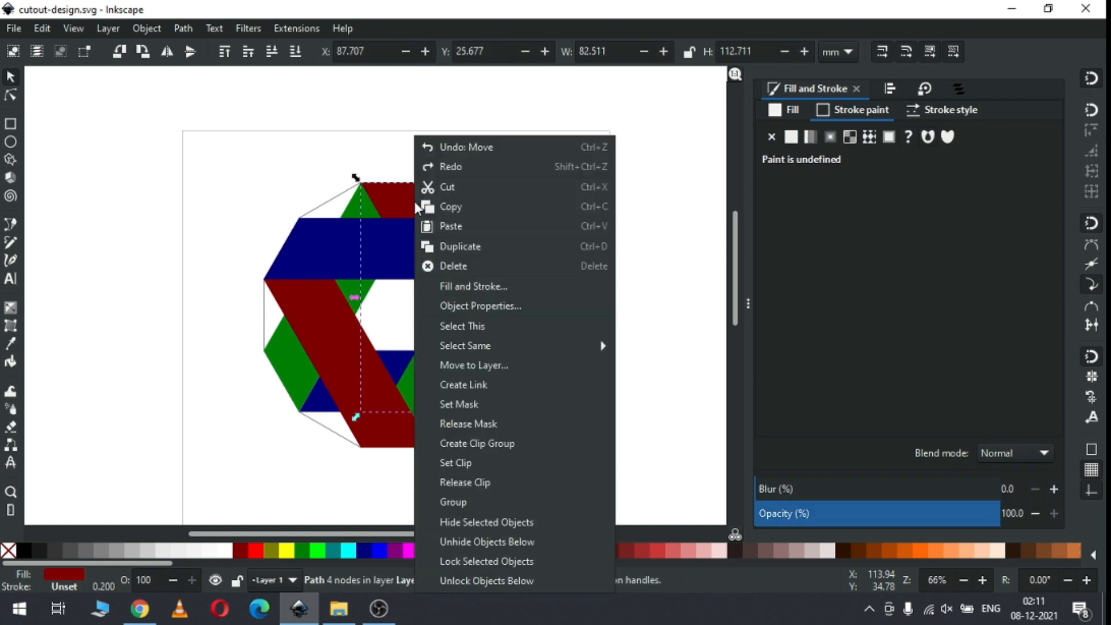
{"action": "left_click", "coordinate": [460, 246]}
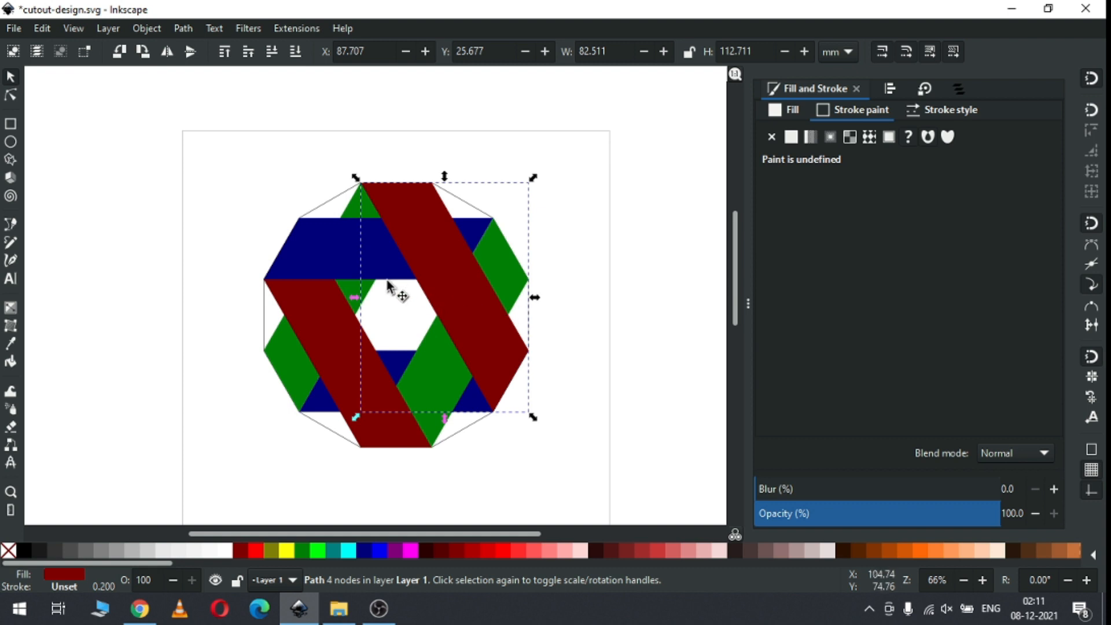
{"action": "left_click", "coordinate": [327, 255], "text": "shift"}
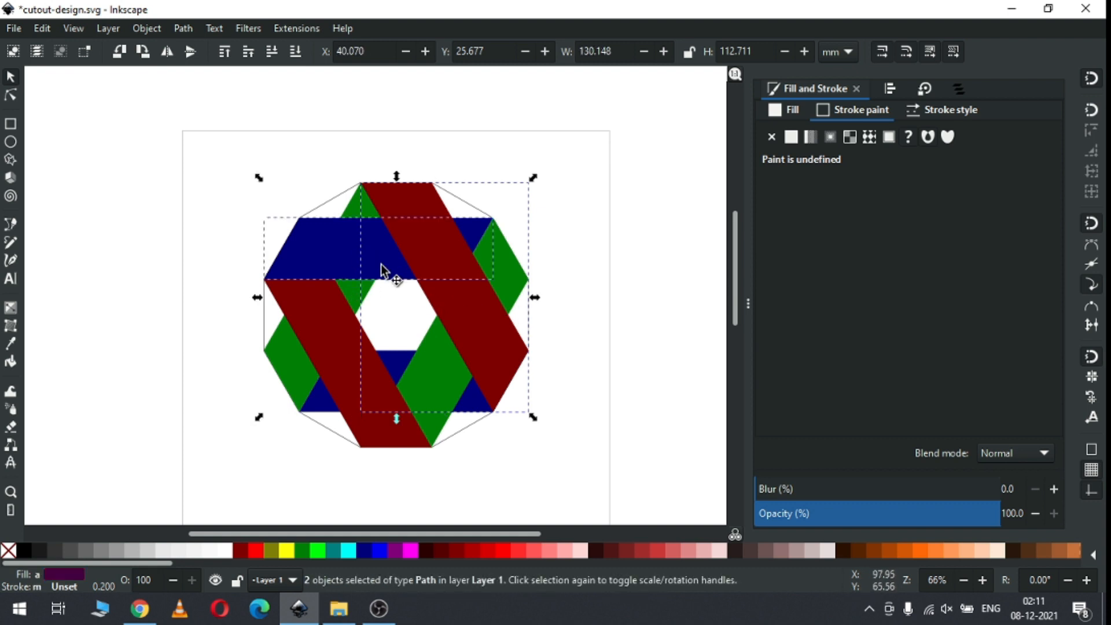
{"action": "left_click", "coordinate": [182, 29]}
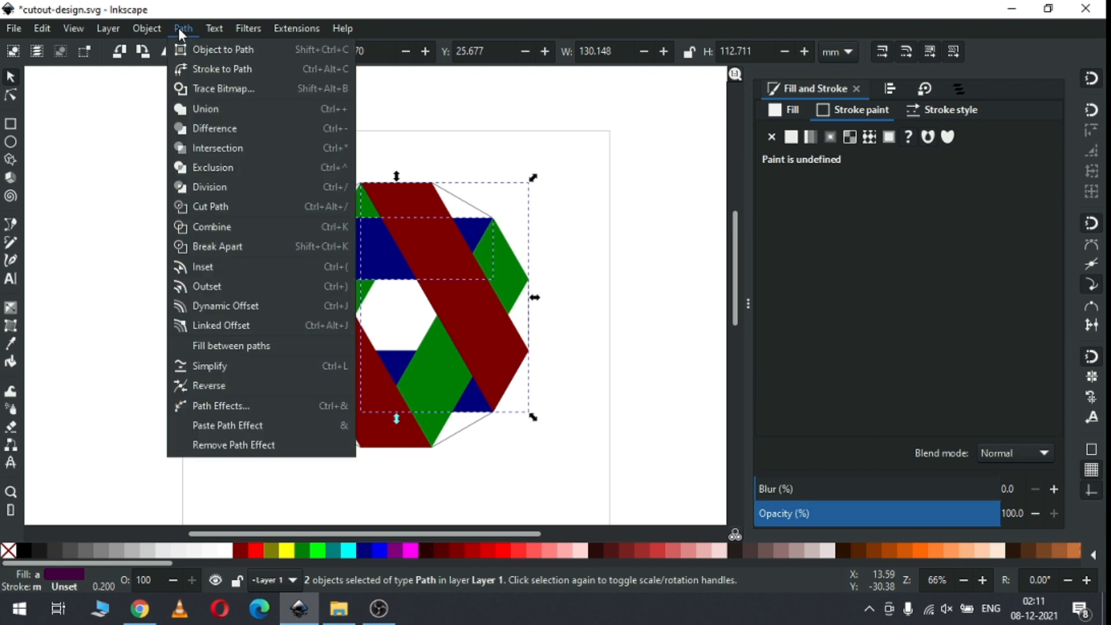
{"action": "left_click", "coordinate": [220, 132]}
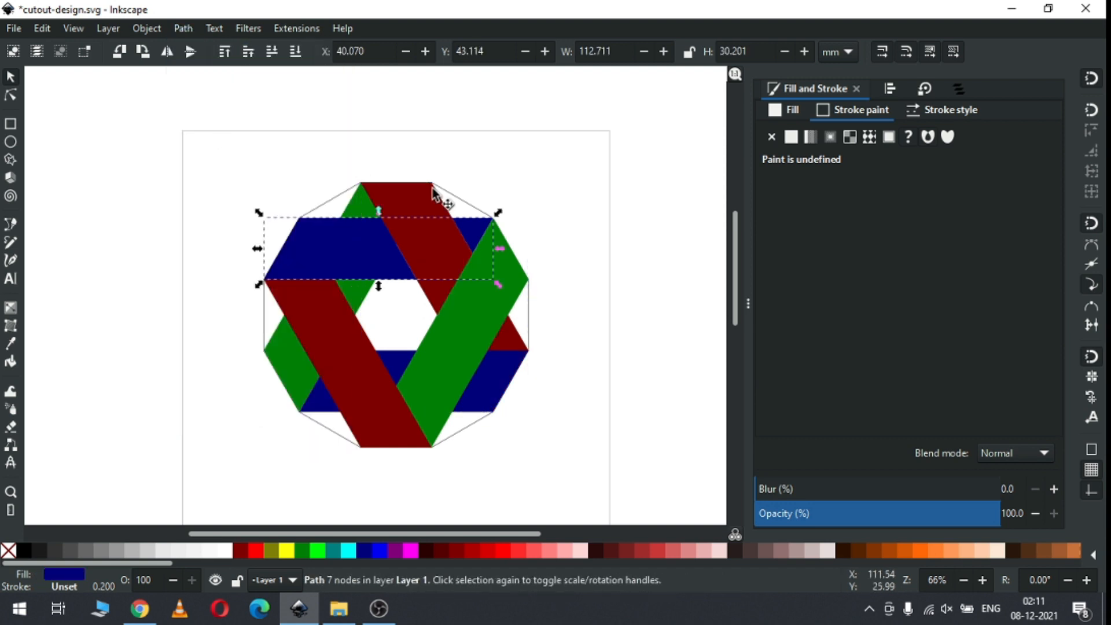
{"action": "left_click", "coordinate": [586, 228]}
{"action": "key", "text": "ctrl+s"}
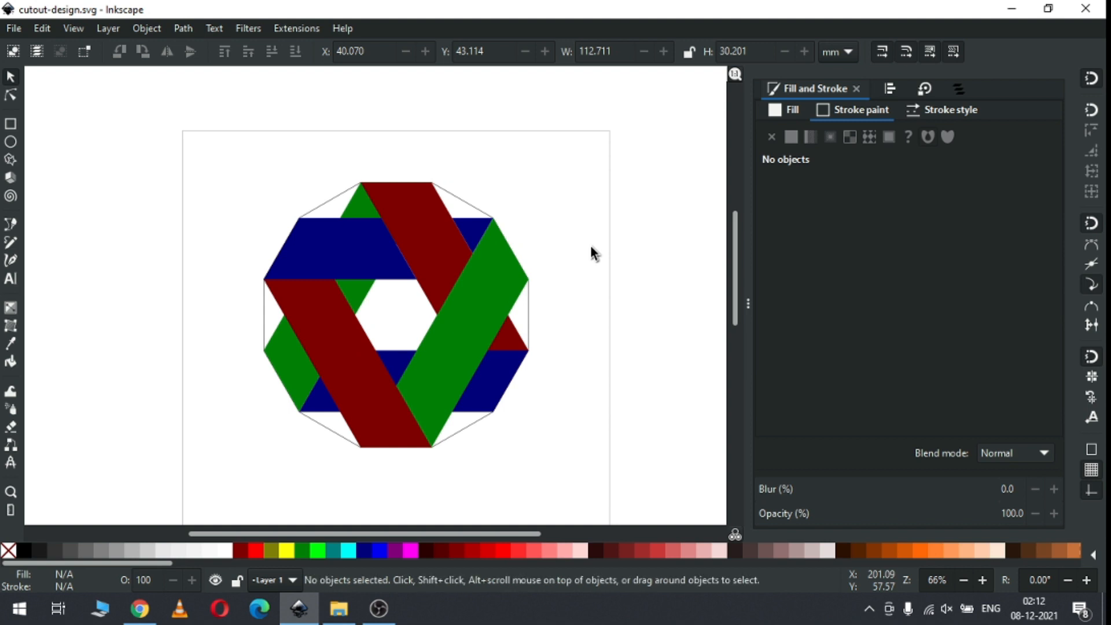
Step: Duplicate the original green band at the polygon's left, raise it to the top, and subtract it from the lower dark red band with Difference
{"action": "left_click", "coordinate": [283, 362]}
{"action": "key", "text": "ctrl"}
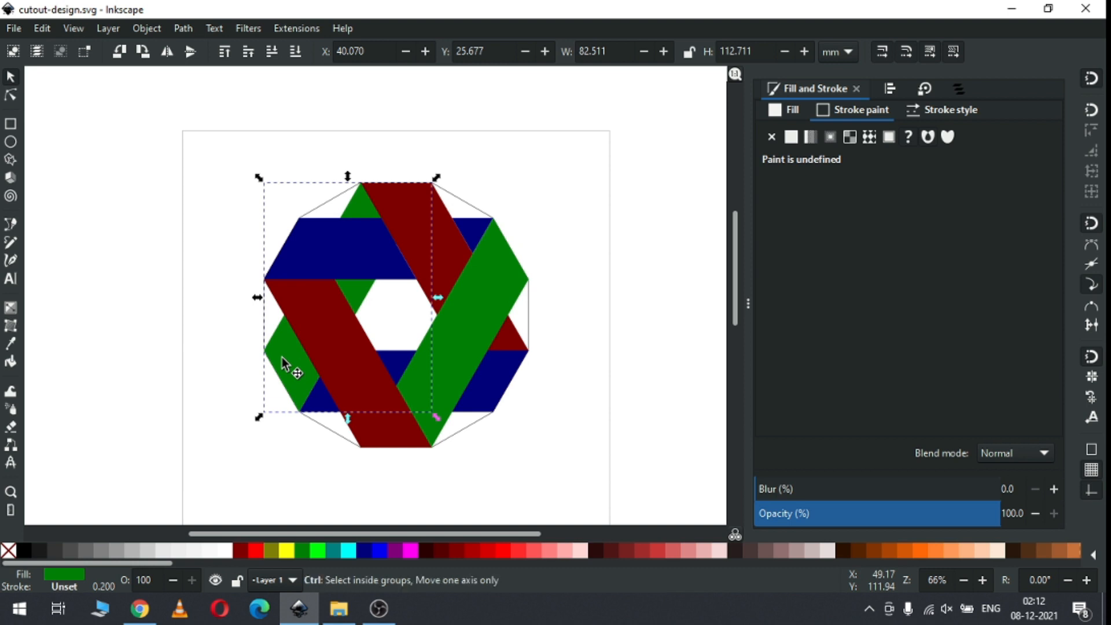
{"action": "key", "text": "Home"}
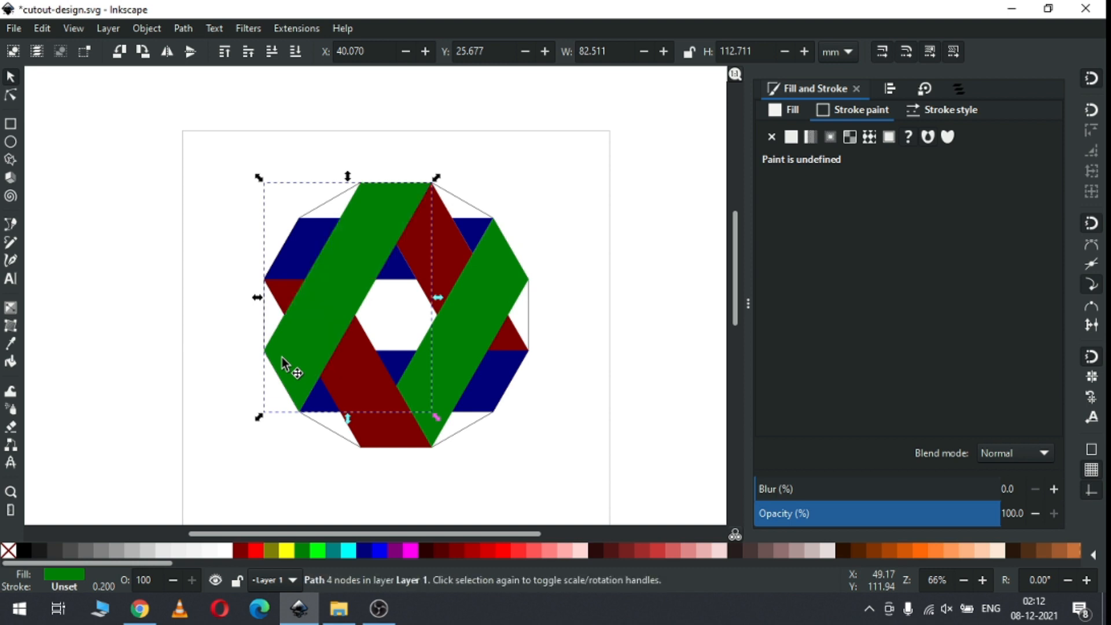
{"action": "left_click", "coordinate": [377, 439], "text": "shift"}
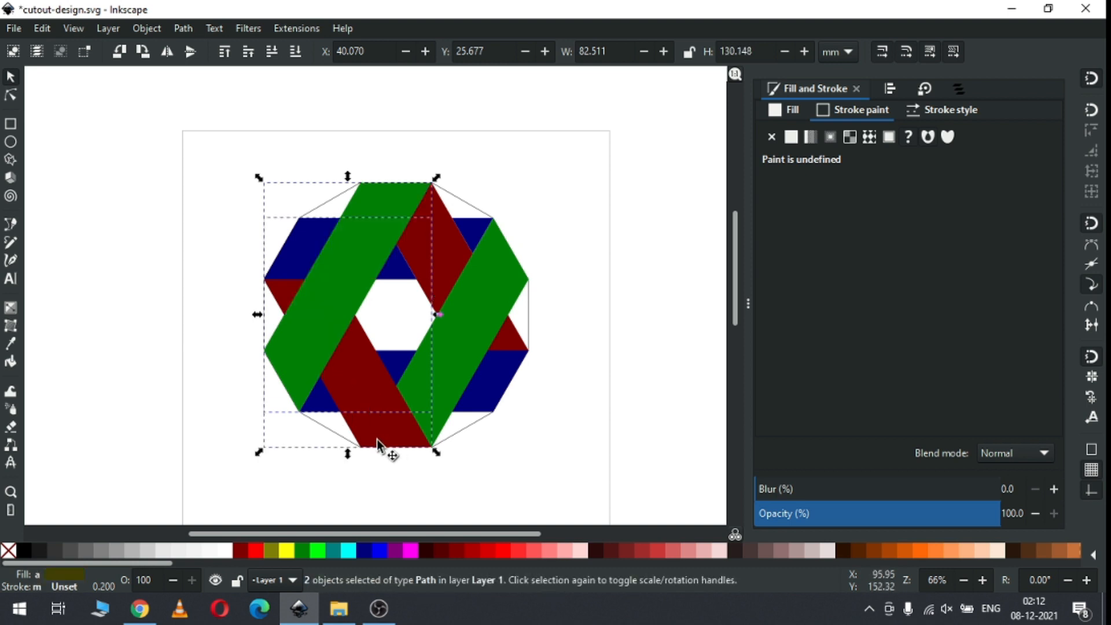
{"action": "left_click", "coordinate": [183, 29]}
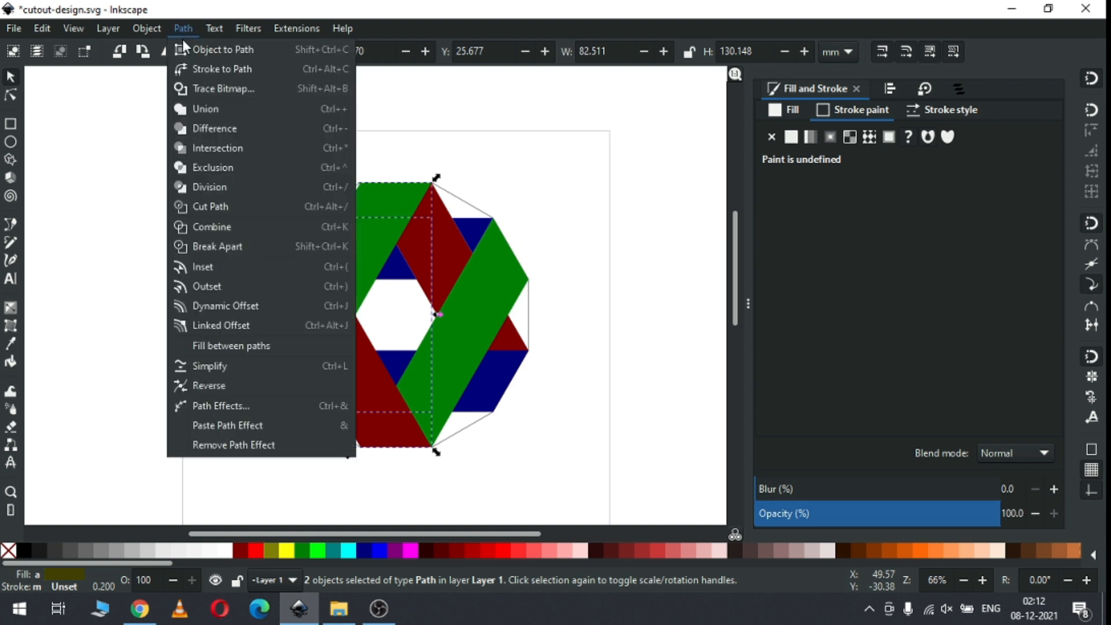
{"action": "left_click", "coordinate": [200, 128]}
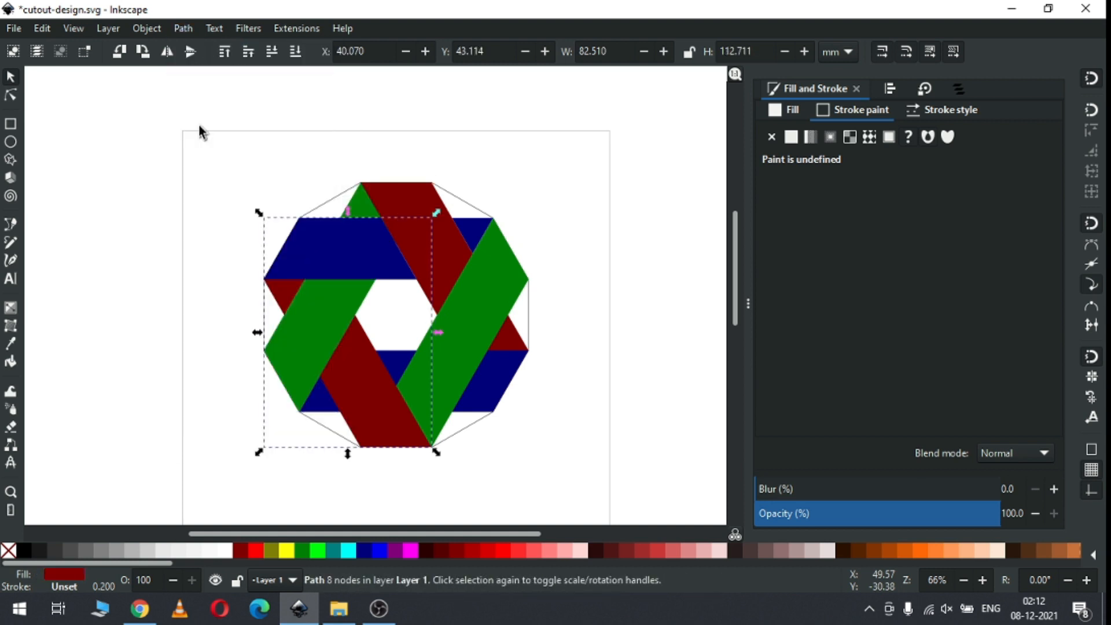
Step: Duplicate the lower navy band, raise the copy to the top, subtract it from the green band above it with Difference, and save the document
{"action": "left_click", "coordinate": [590, 155]}
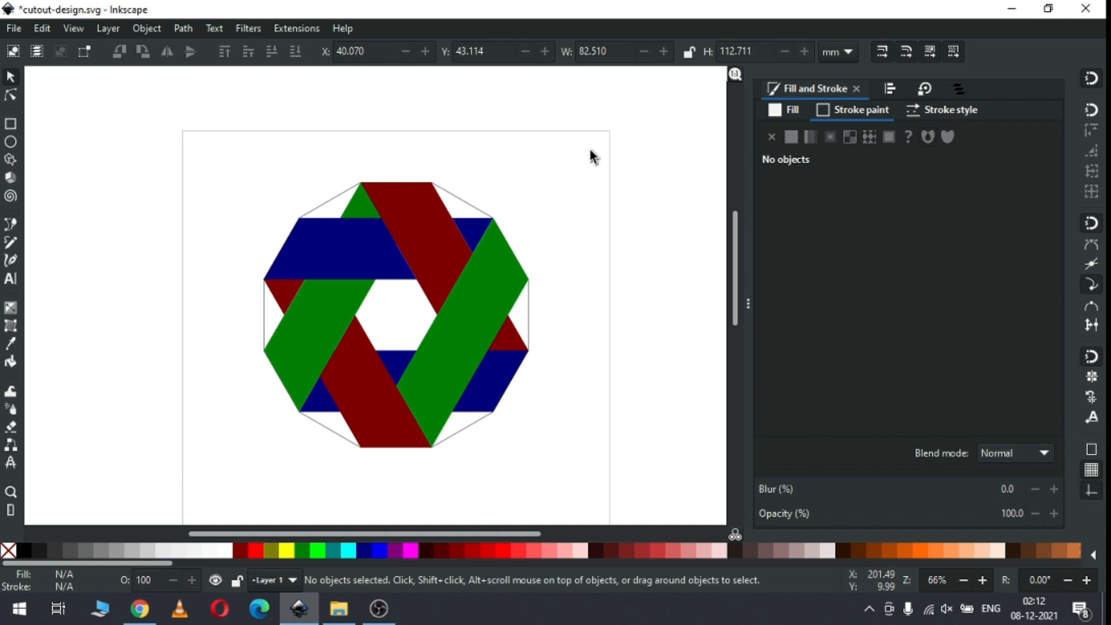
{"action": "key", "text": "ctrl+s"}
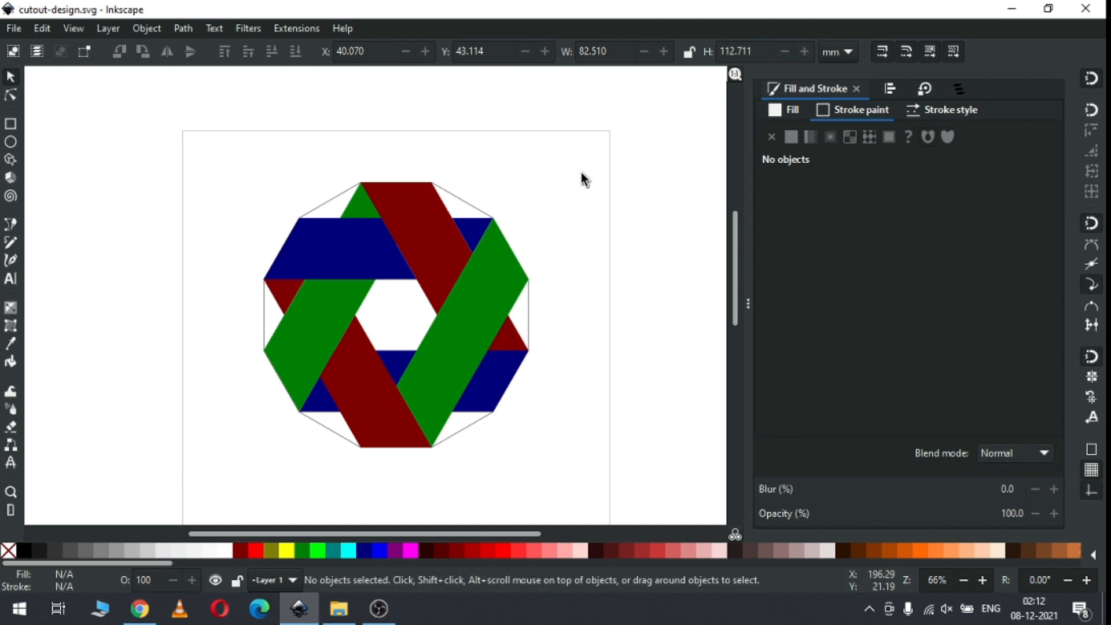
{"action": "left_click", "coordinate": [498, 387]}
{"action": "key", "text": "Home"}
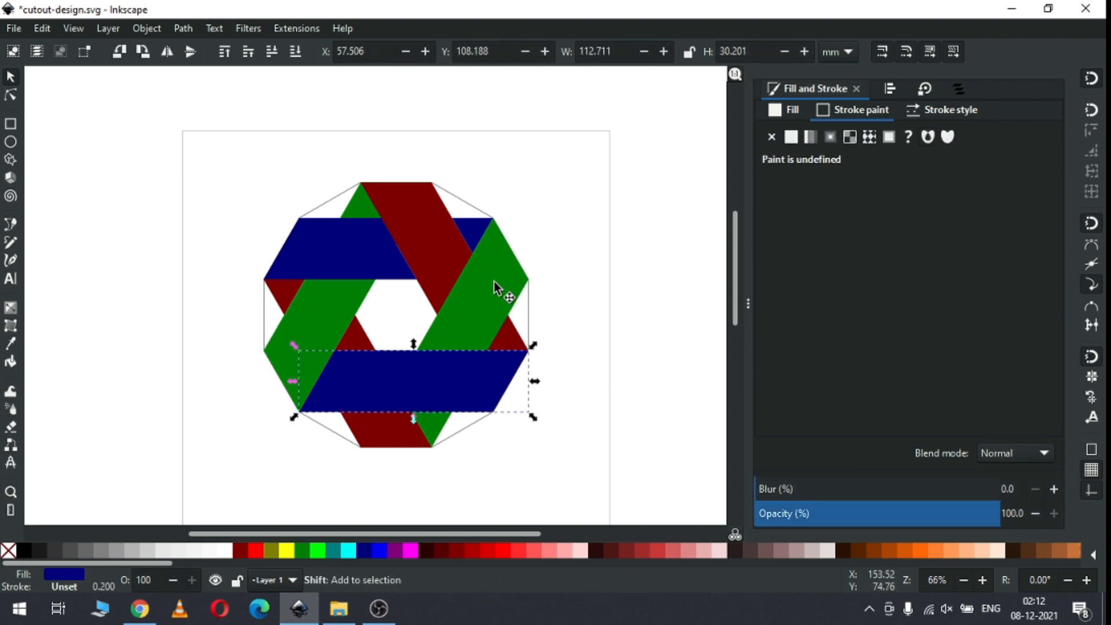
{"action": "left_click", "coordinate": [495, 283], "text": "shift"}
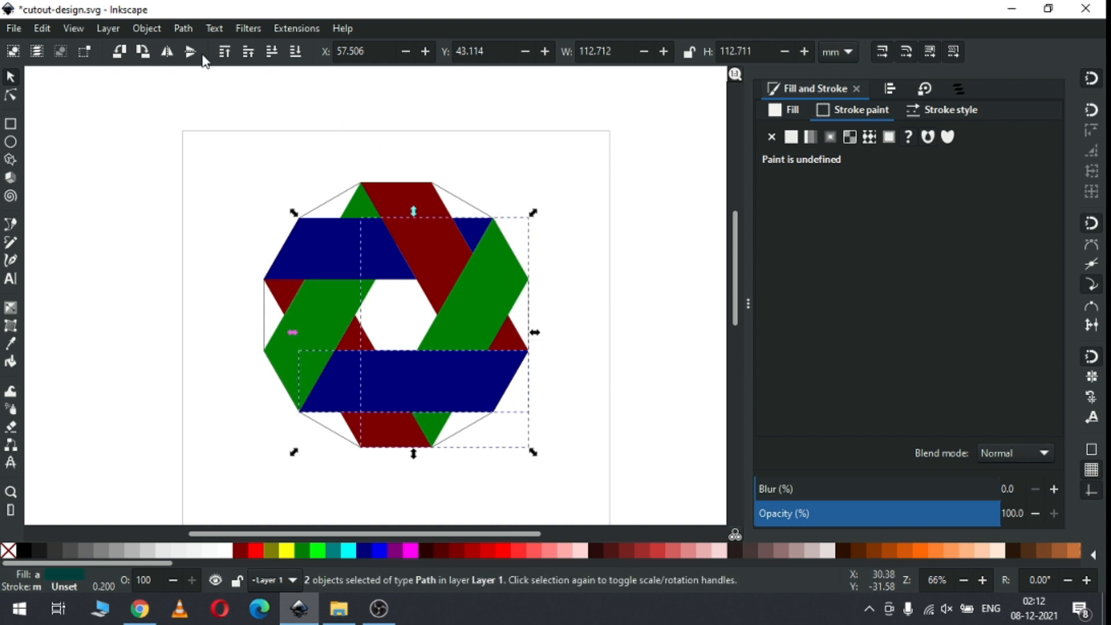
{"action": "left_click", "coordinate": [188, 30]}
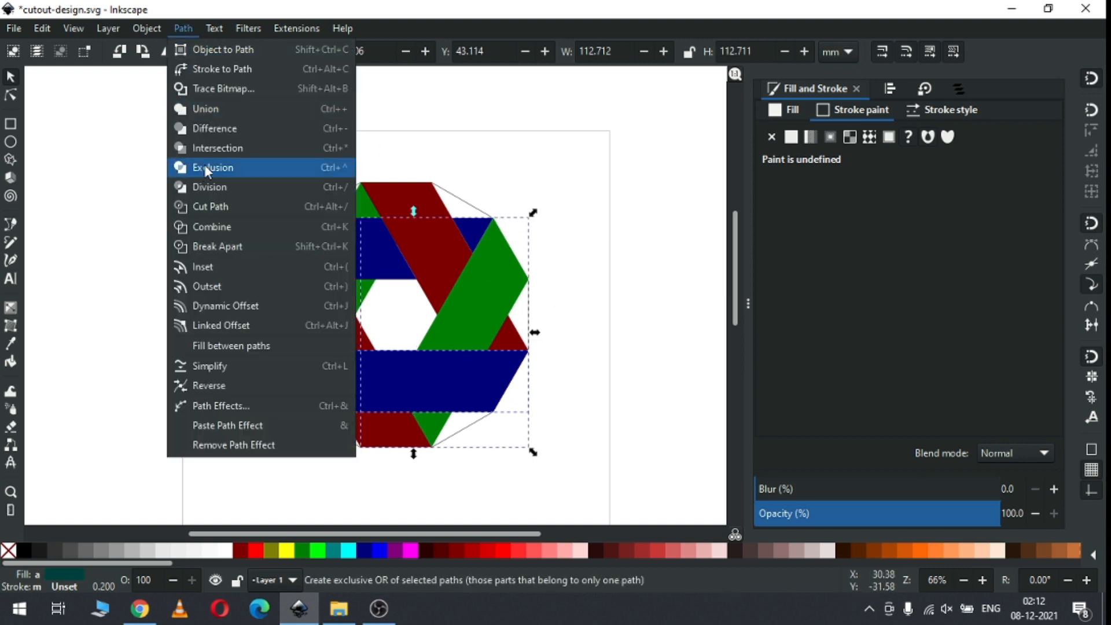
{"action": "left_click", "coordinate": [228, 130]}
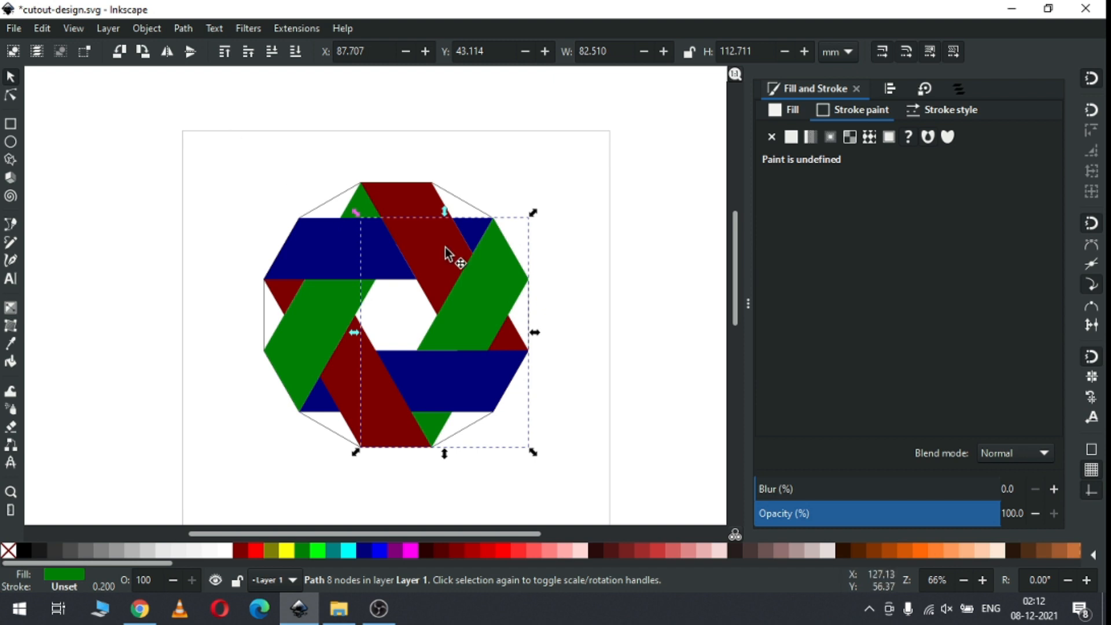
{"action": "left_click", "coordinate": [617, 366]}
{"action": "key", "text": "ctrl+s"}
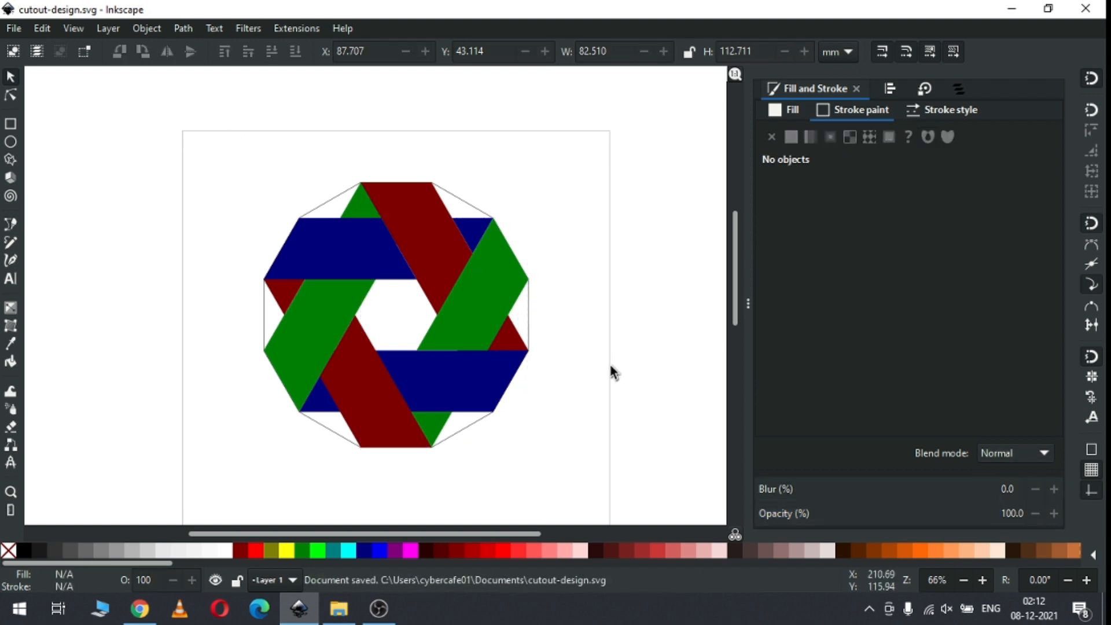
Step: Move the 12-corner guide polygon away from the design, delete it, and save the document
{"action": "left_click", "coordinate": [528, 319]}
{"action": "left_click_drag", "start_coordinate": [528, 318], "coordinate": [239, 171]}
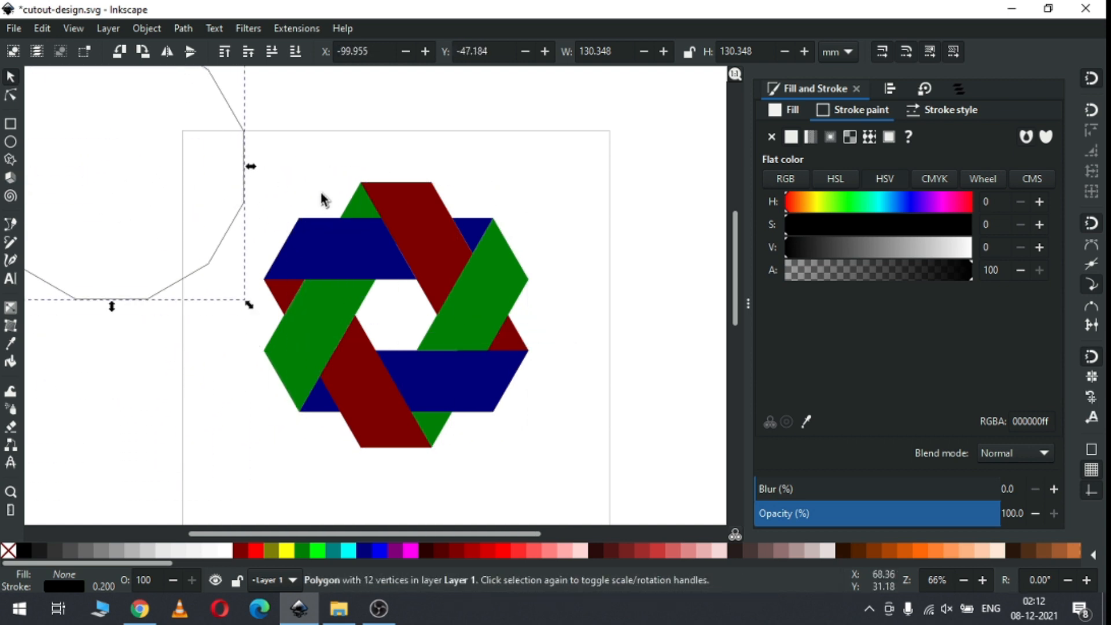
{"action": "key", "text": "Delete"}
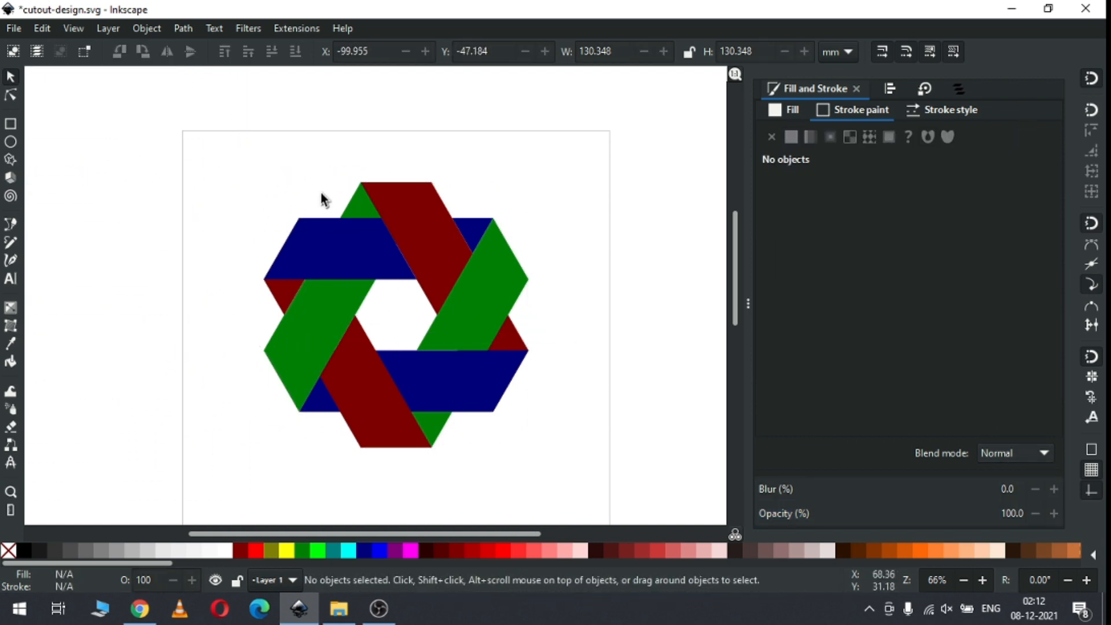
{"action": "key", "text": "minus"}
{"action": "key", "text": "ctrl+s"}
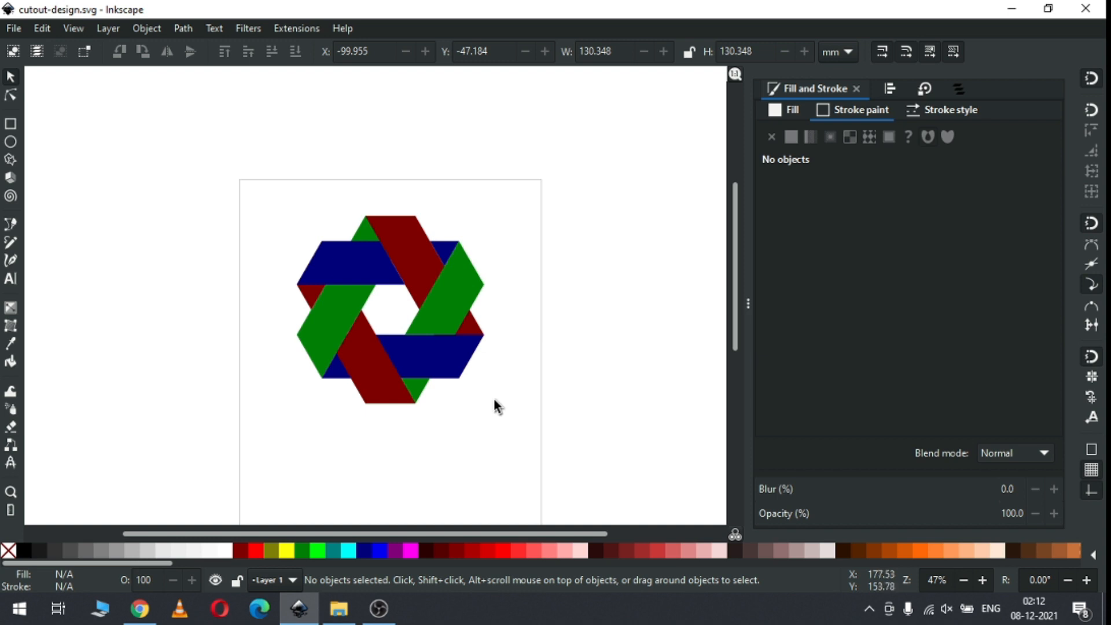
Step: Try an orange fill on the upper dark red band and open its fill settings
{"action": "key", "text": "z"}
{"action": "left_click_drag", "start_coordinate": [245, 198], "coordinate": [537, 426]}
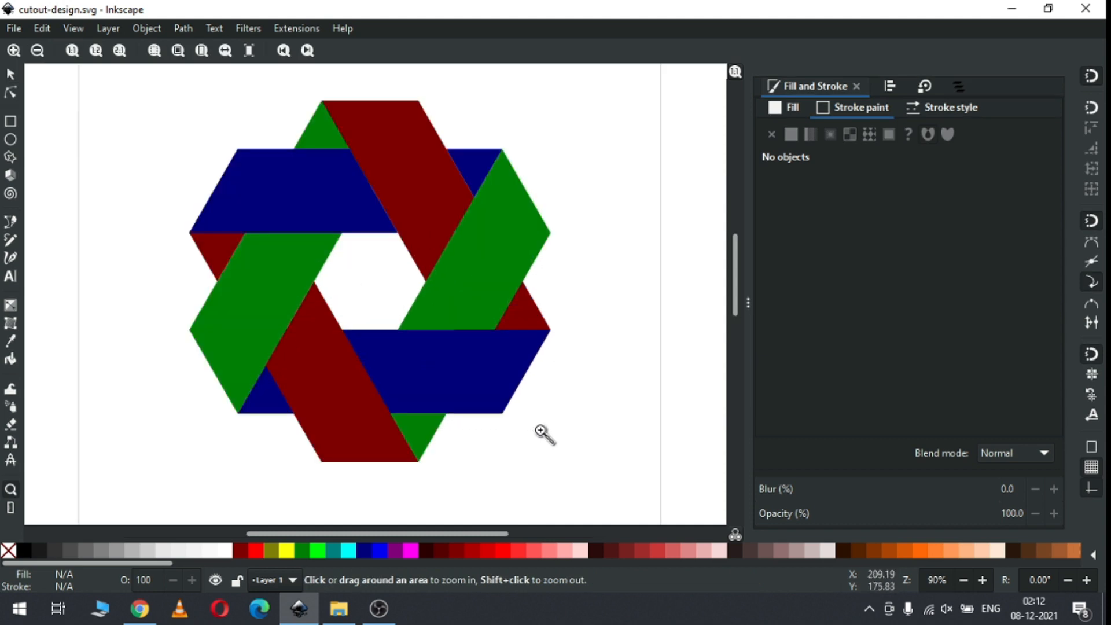
{"action": "left_click", "coordinate": [10, 74]}
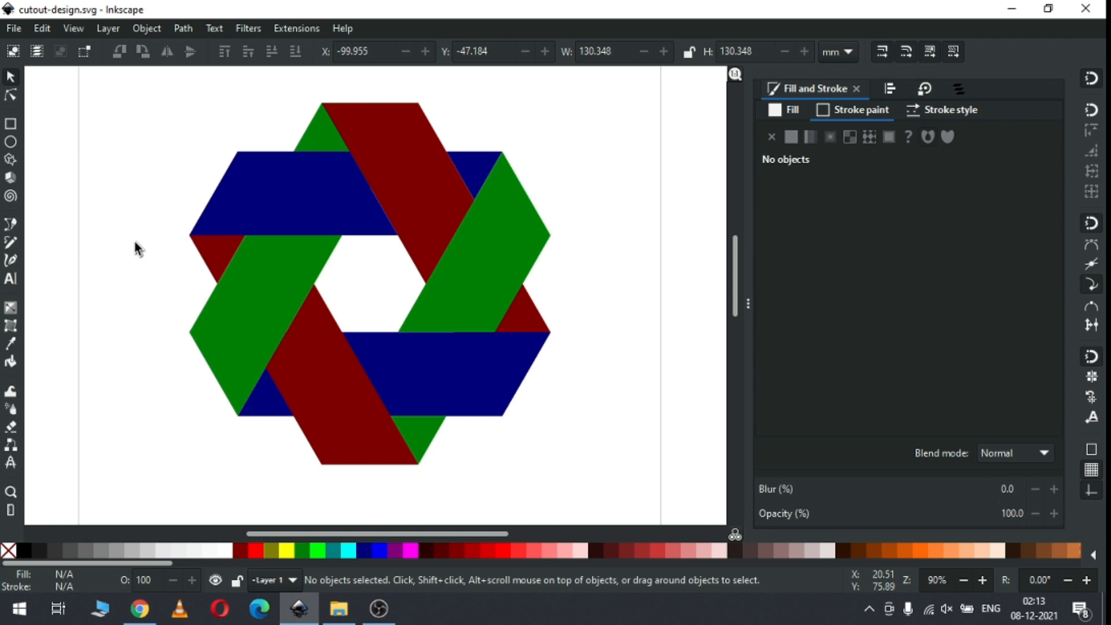
{"action": "left_click", "coordinate": [441, 216]}
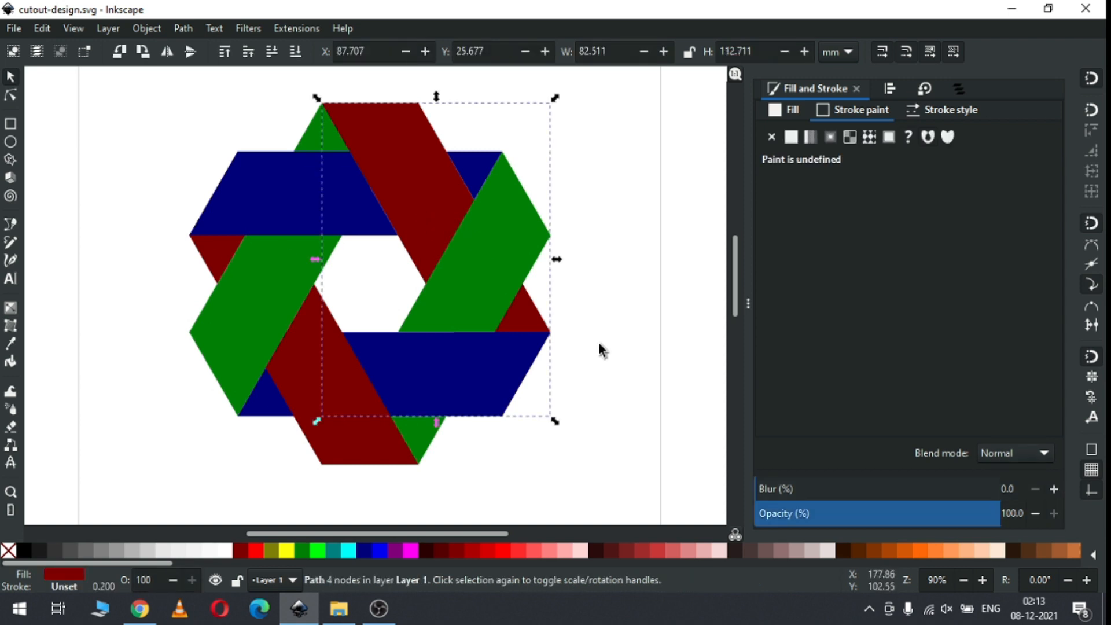
{"action": "left_click_drag", "start_coordinate": [141, 561], "coordinate": [209, 563]}
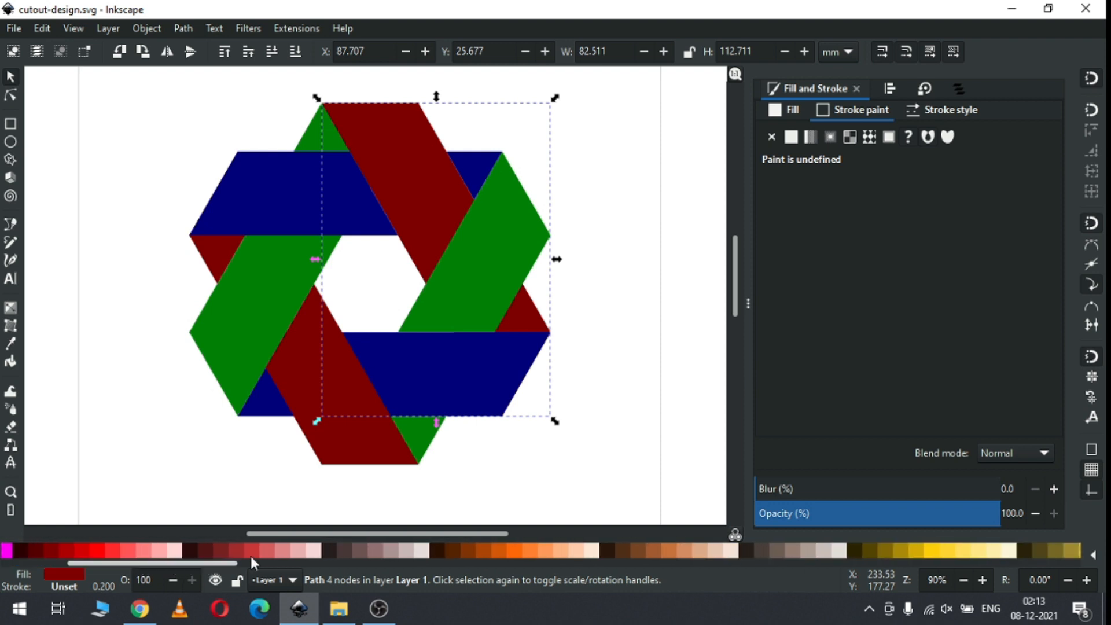
{"action": "left_click", "coordinate": [513, 553]}
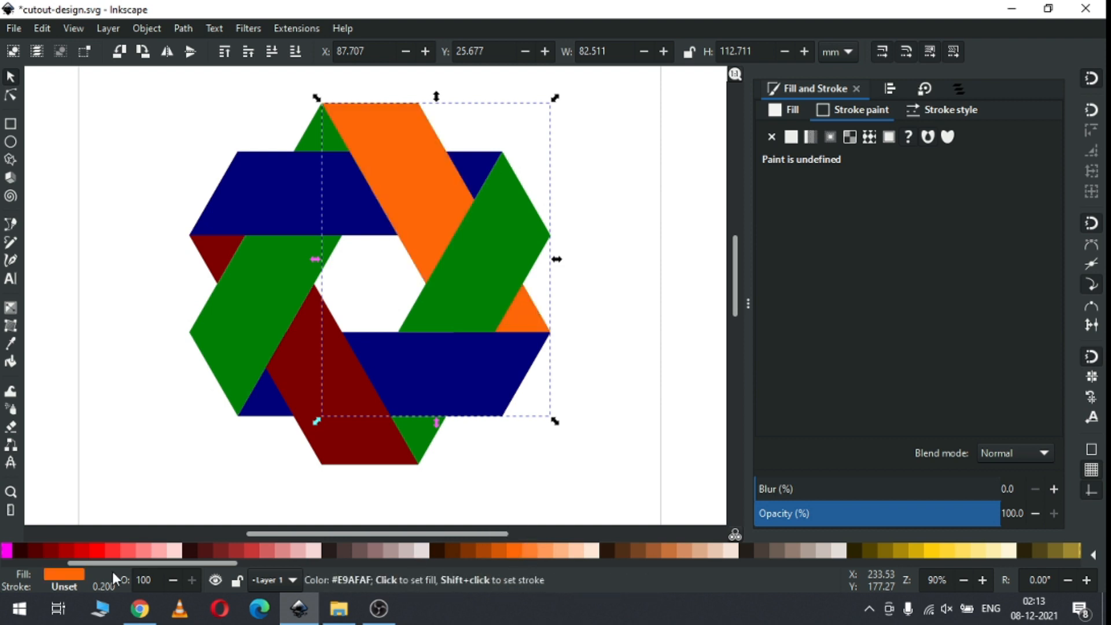
{"action": "left_click", "coordinate": [58, 575]}
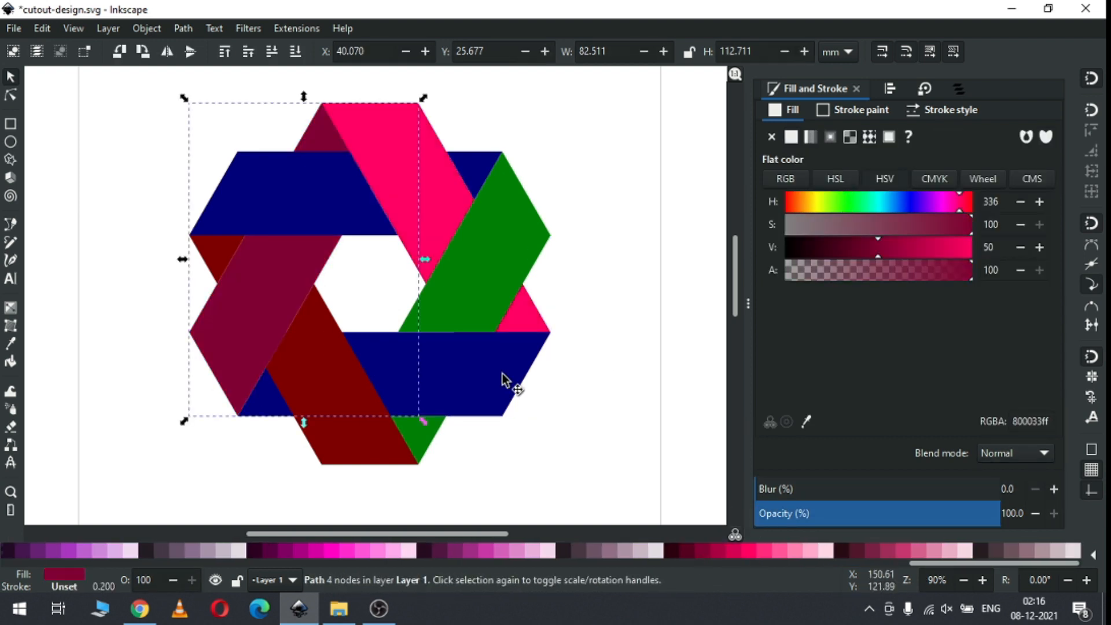
Step: Recolour the lower navy band light pink and the upper navy band light blue
{"action": "left_click", "coordinate": [503, 373]}
{"action": "left_click", "coordinate": [795, 549]}
{"action": "key", "text": "Escape"}
{"action": "left_click", "coordinate": [342, 191]}
{"action": "scroll", "coordinate": [612, 553], "scroll_direction": "up", "scroll_amount": 5}
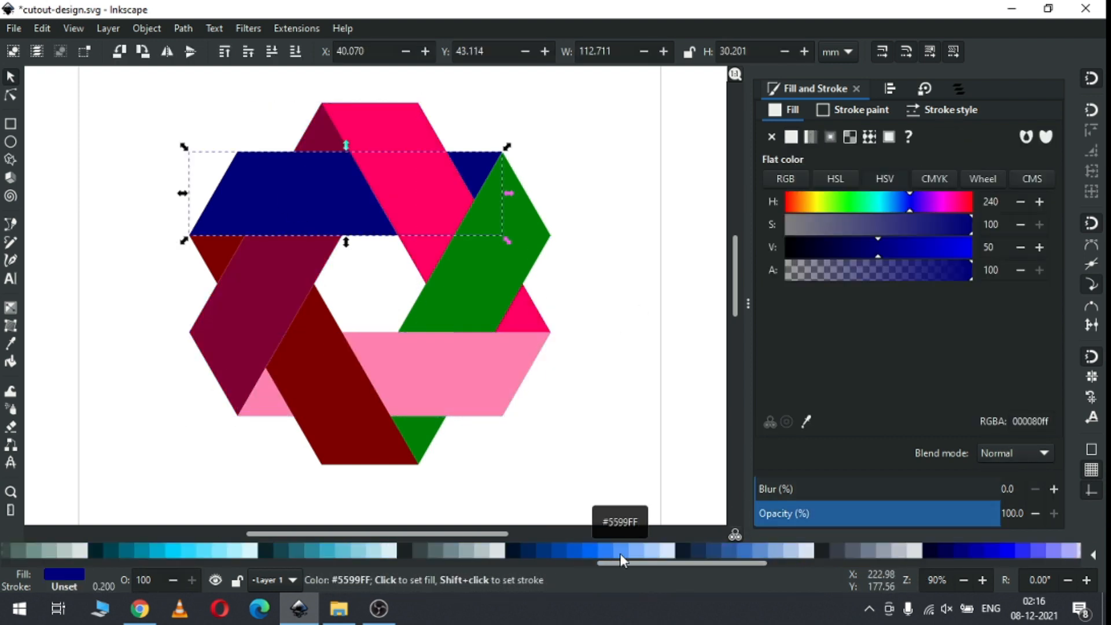
{"action": "left_click", "coordinate": [636, 551]}
Step: Recolour the lower dark red band very dark blue and the remaining green band bright blue
{"action": "left_click", "coordinate": [347, 394]}
{"action": "left_click", "coordinate": [574, 551]}
{"action": "left_click", "coordinate": [520, 551]}
{"action": "left_click", "coordinate": [486, 260]}
{"action": "left_click", "coordinate": [586, 551]}
{"action": "left_click", "coordinate": [623, 346]}
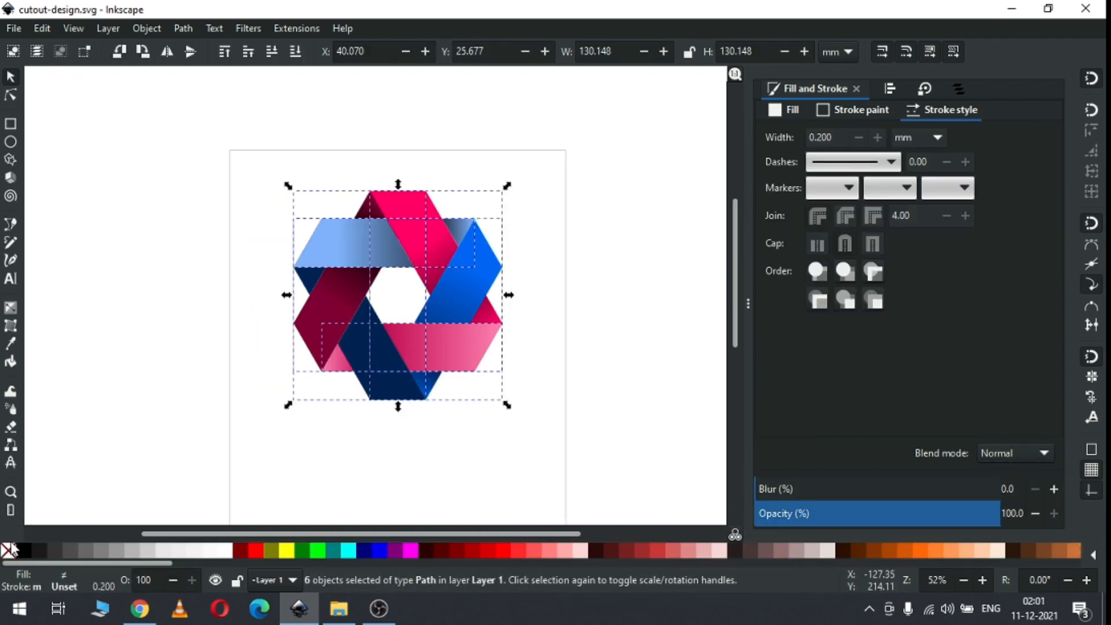
Step: Fill all six selected bands with black and give them a flat white stroke
{"action": "left_click", "coordinate": [24, 551]}
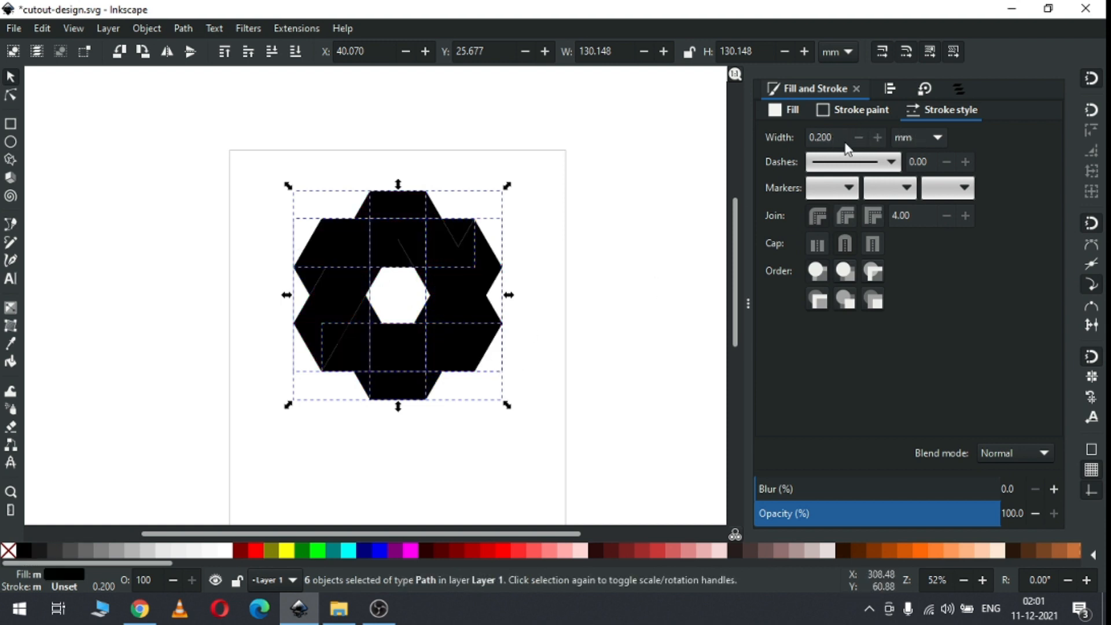
{"action": "left_click", "coordinate": [950, 107]}
{"action": "left_click", "coordinate": [858, 111]}
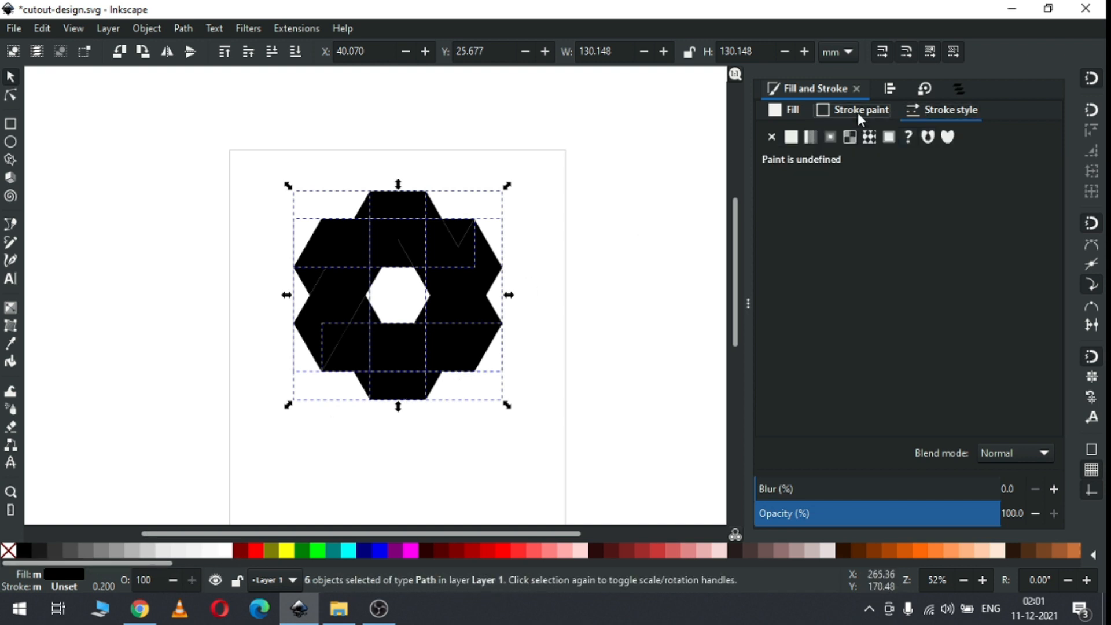
{"action": "left_click", "coordinate": [790, 138]}
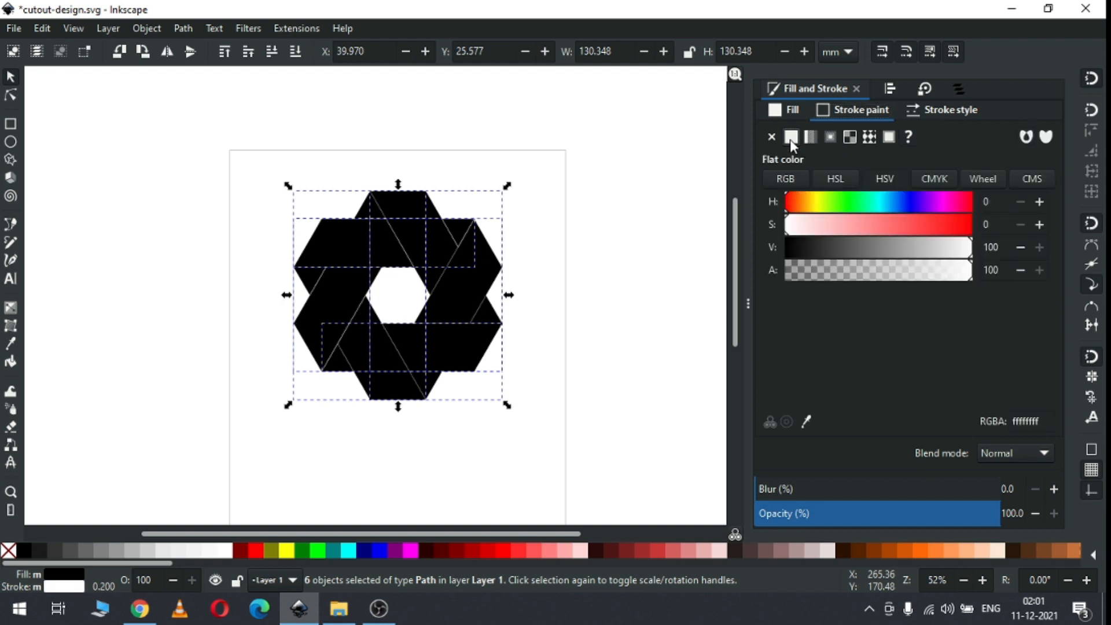
Step: Set the stroke width of all six bands to 2.200 mm and deselect them
{"action": "left_click", "coordinate": [941, 109]}
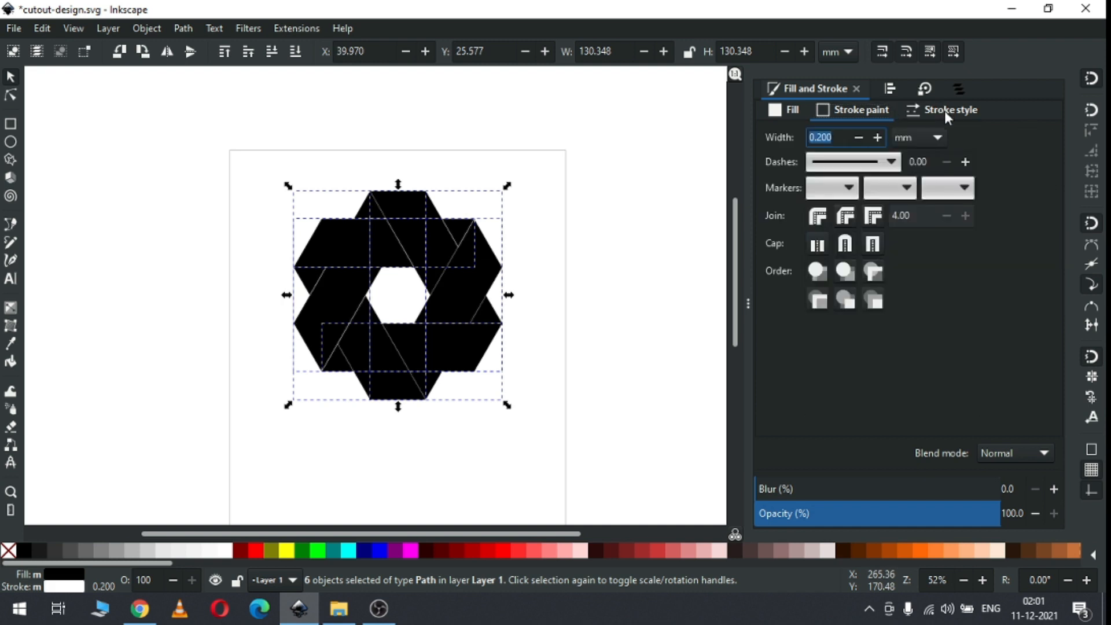
{"action": "left_click", "coordinate": [877, 139]}
{"action": "left_click", "coordinate": [878, 139]}
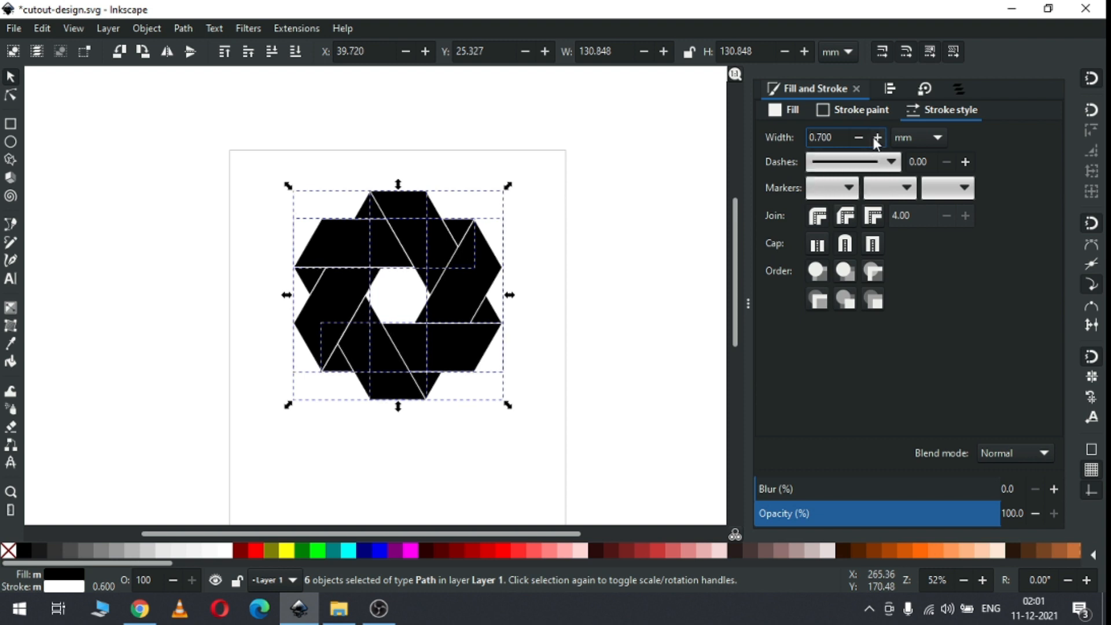
{"action": "left_click", "coordinate": [878, 139]}
{"action": "left_click", "coordinate": [877, 138]}
{"action": "left_click", "coordinate": [877, 139]}
{"action": "left_click", "coordinate": [877, 139]}
{"action": "left_click", "coordinate": [878, 139]}
{"action": "left_click", "coordinate": [877, 139]}
{"action": "left_click", "coordinate": [877, 139]}
{"action": "left_click", "coordinate": [877, 139]}
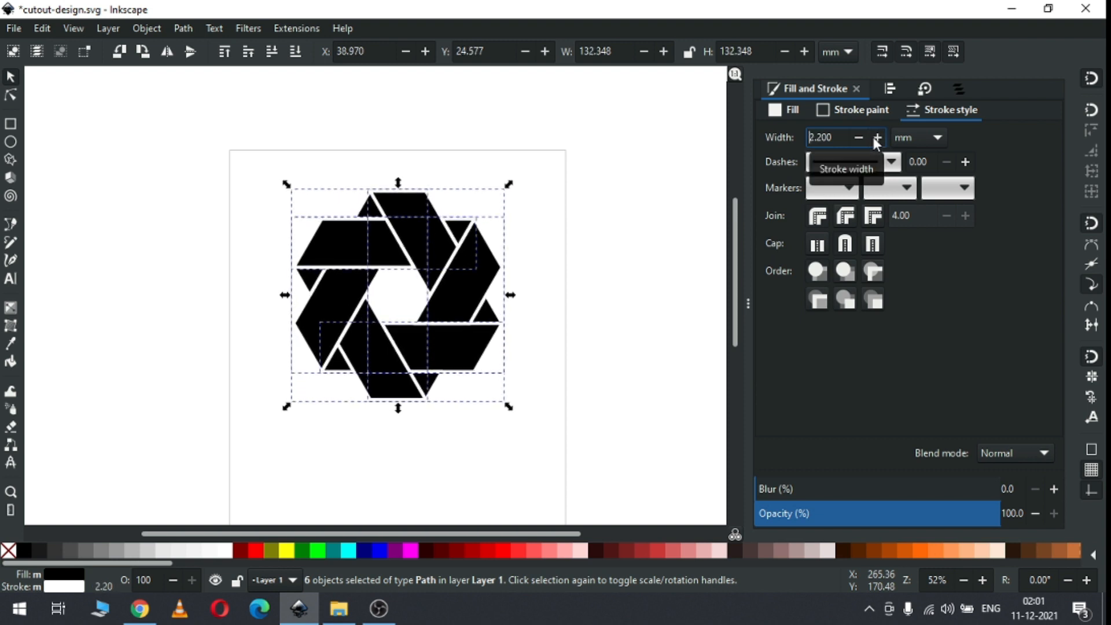
{"action": "left_click", "coordinate": [570, 310]}
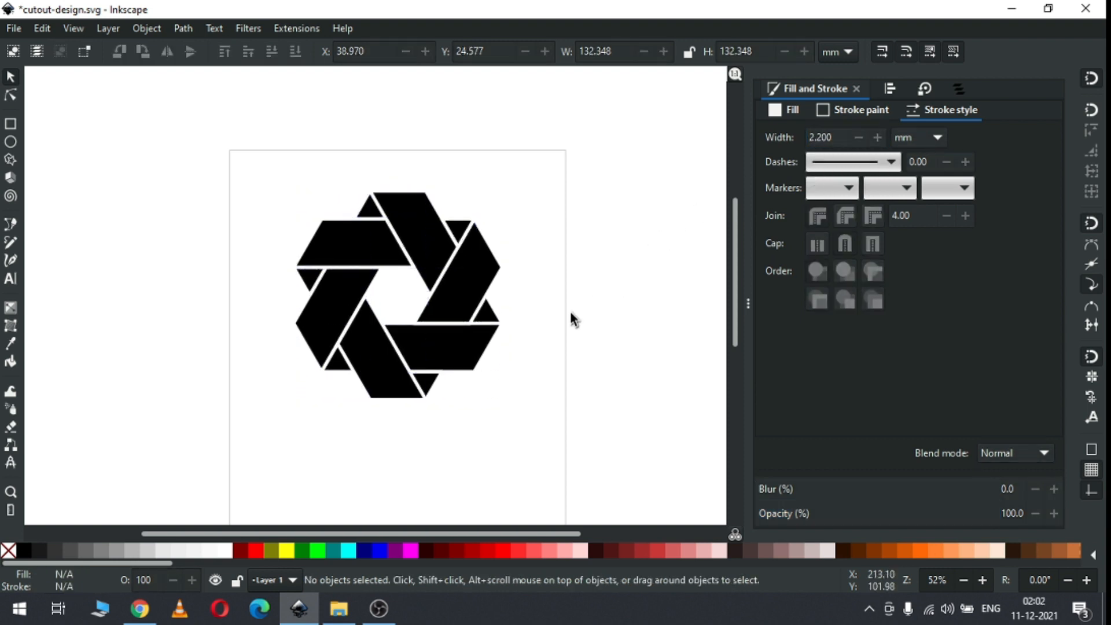